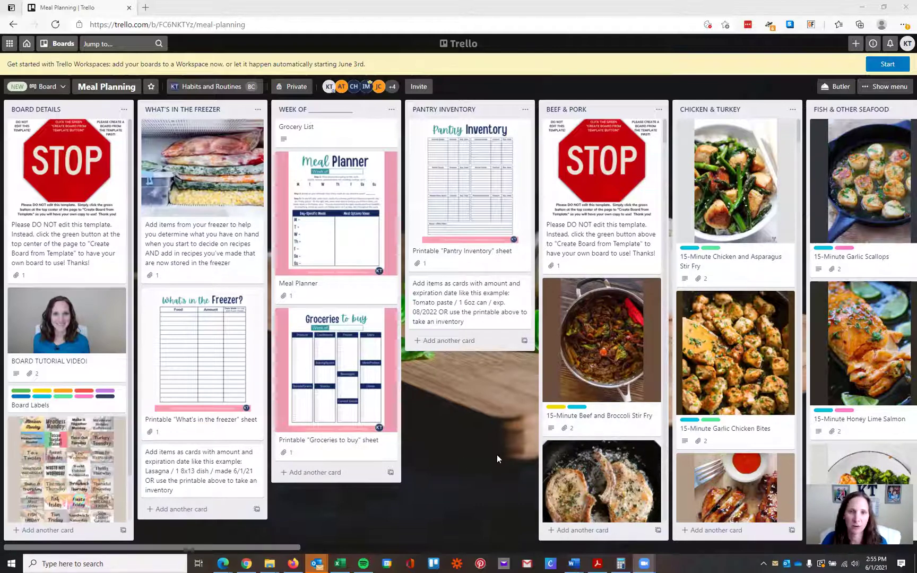
Step: Look over the Board Details list actions and the quick-edit options of its template warning card, leaving the card as is
click(125, 111)
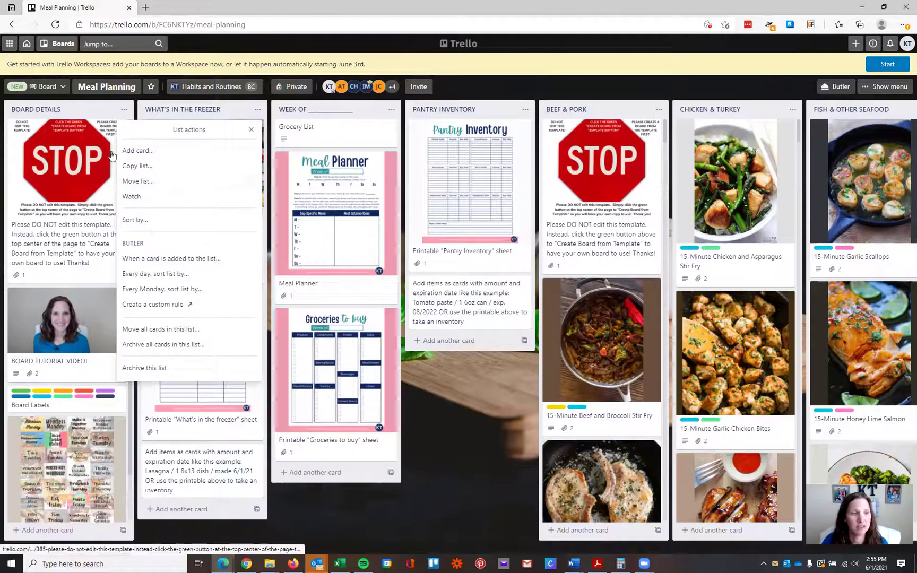
click(74, 165)
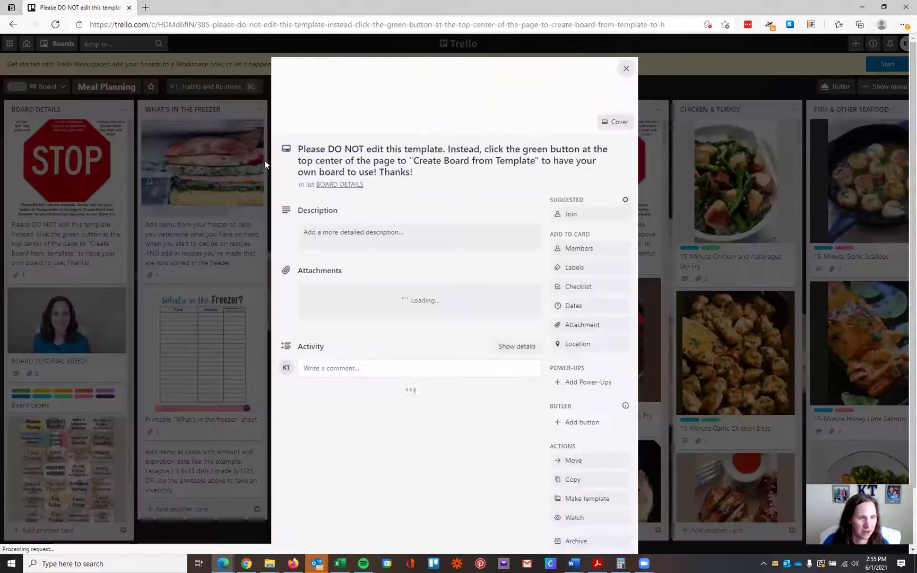
click(265, 164)
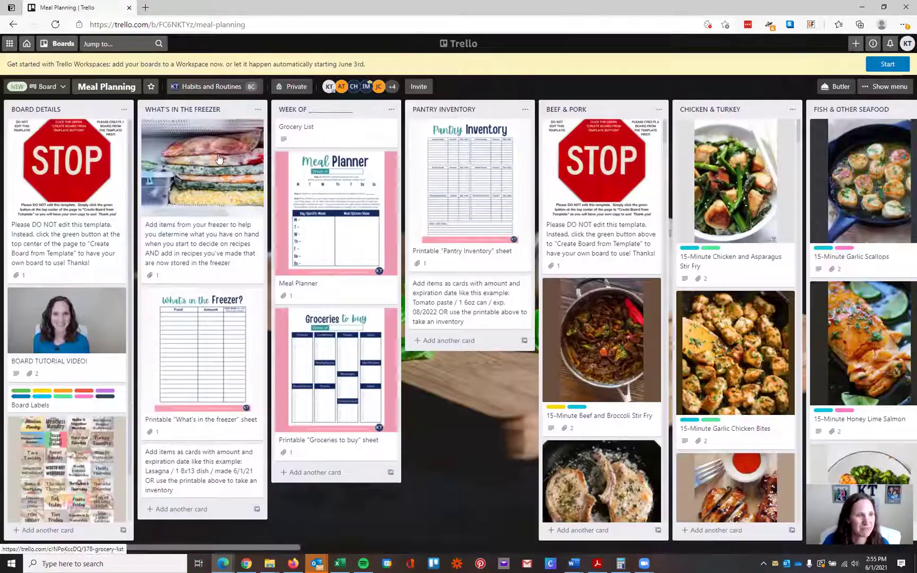
click(118, 131)
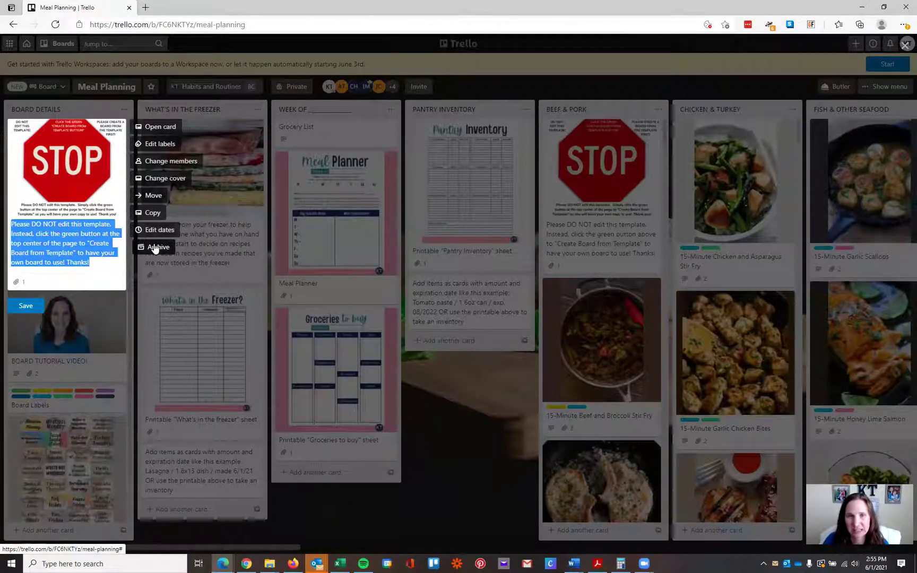
click(33, 307)
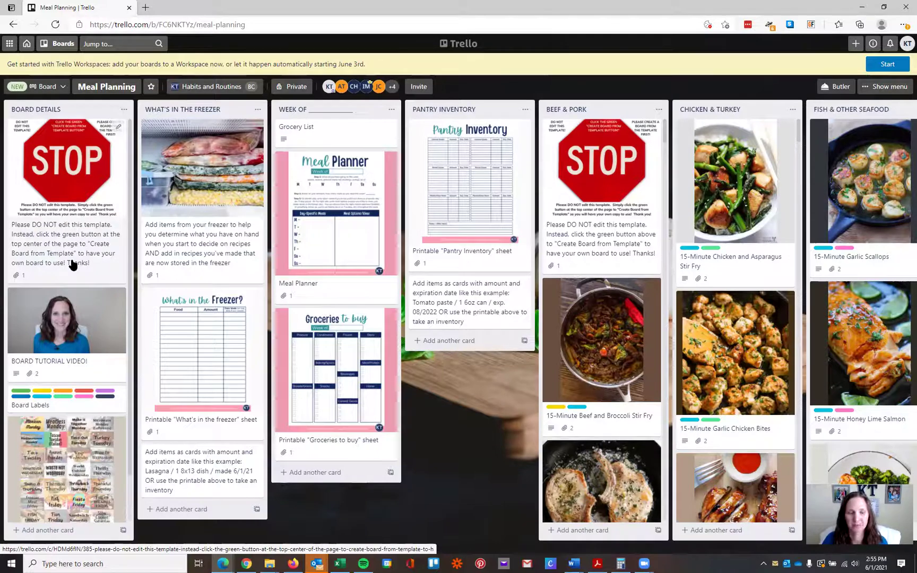
Step: Show the label names on the board's cards and review the Board Labels card in the Board Details list
scroll(73, 265, down, 1)
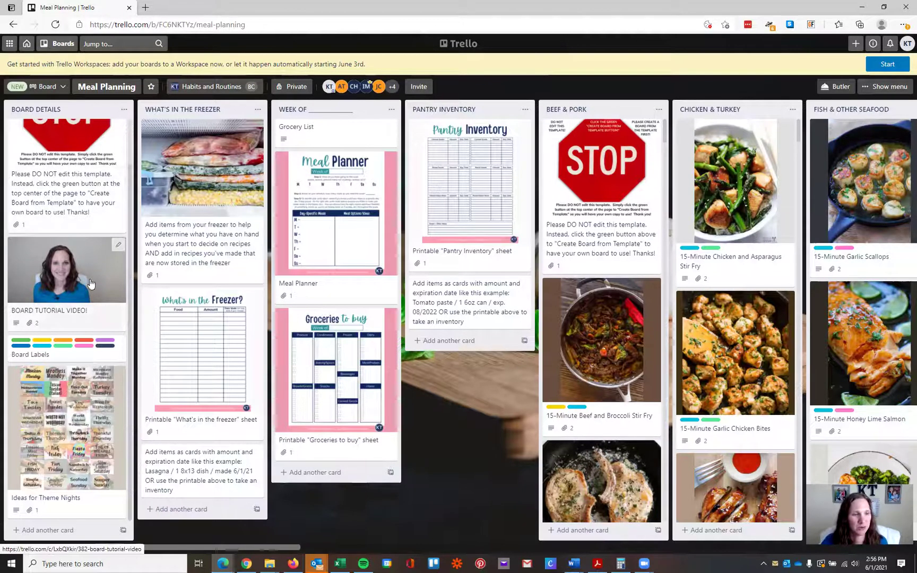
click(54, 345)
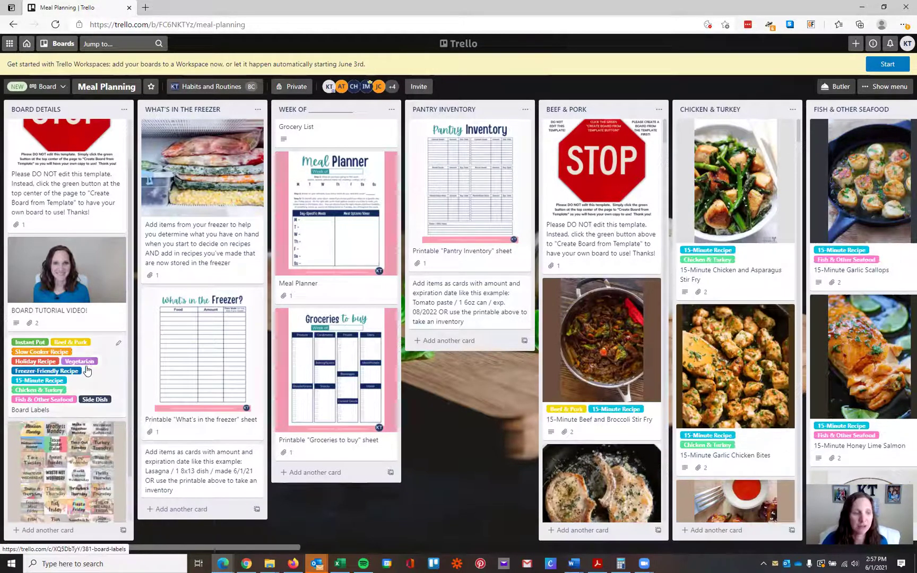
click(118, 354)
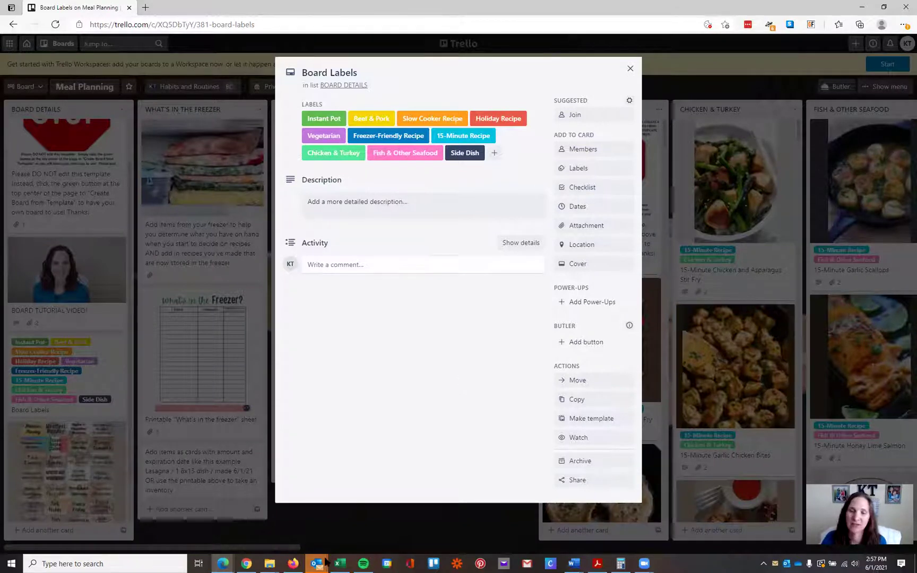
mouse_move(326, 562)
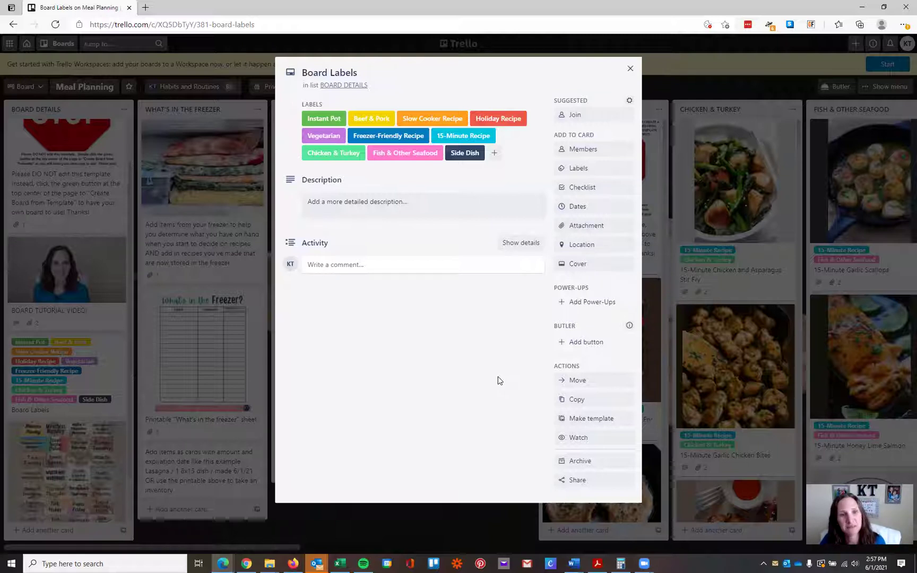
click(630, 69)
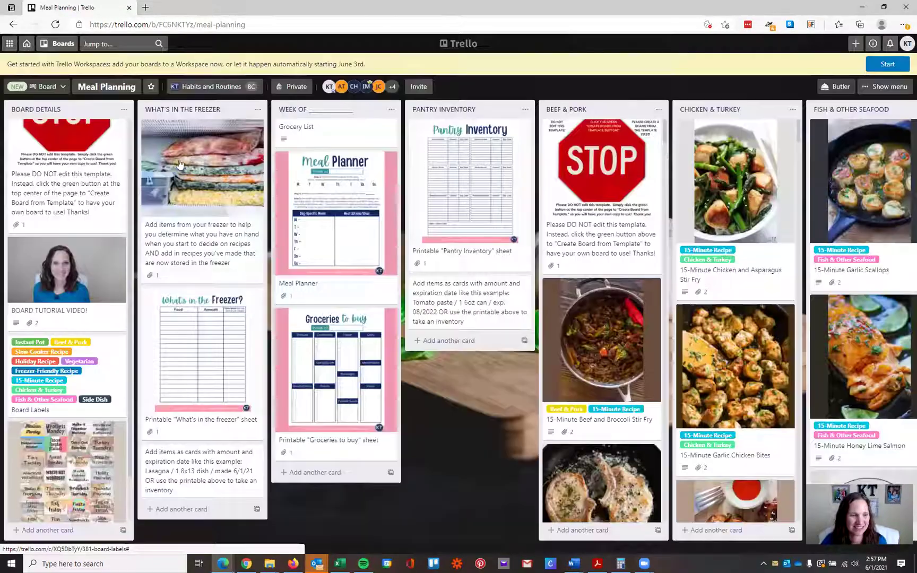
Step: Open the Ideas for Theme Nights card and view its Theme Board.png cover image at full size
scroll(45, 434, down, 1)
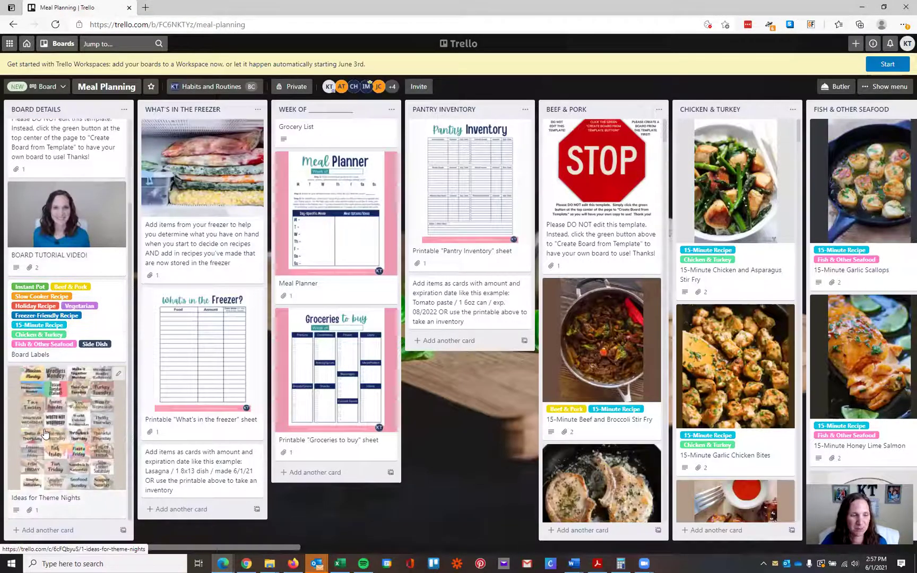
click(45, 433)
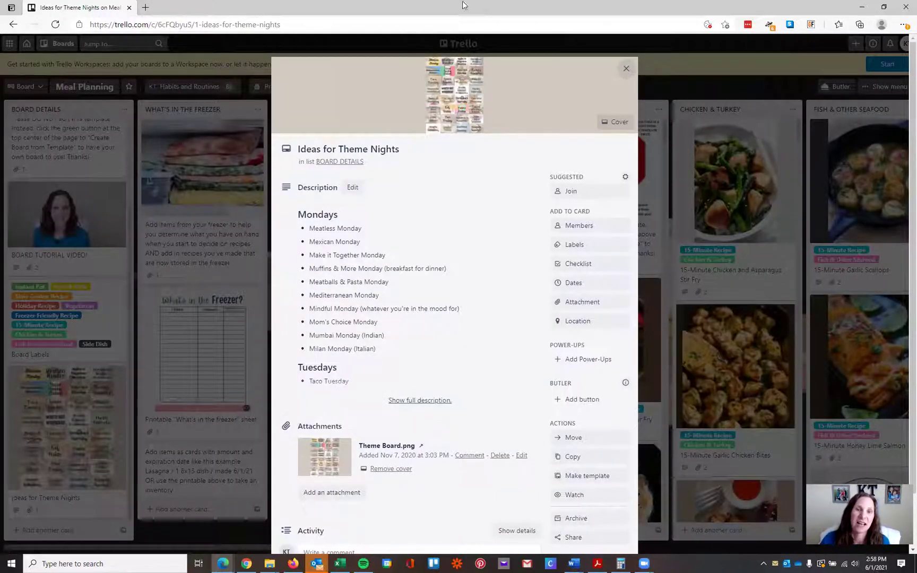
click(460, 93)
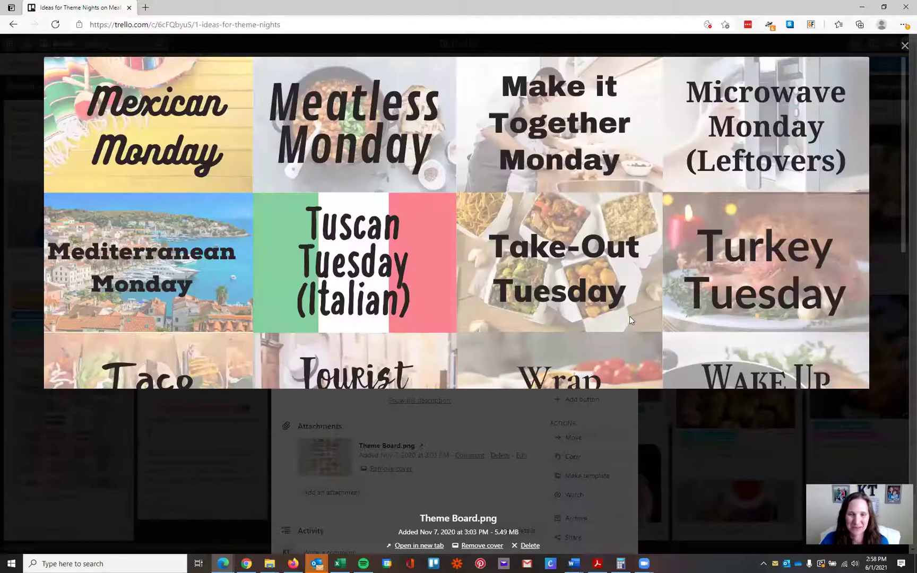
scroll(631, 344, down, 10)
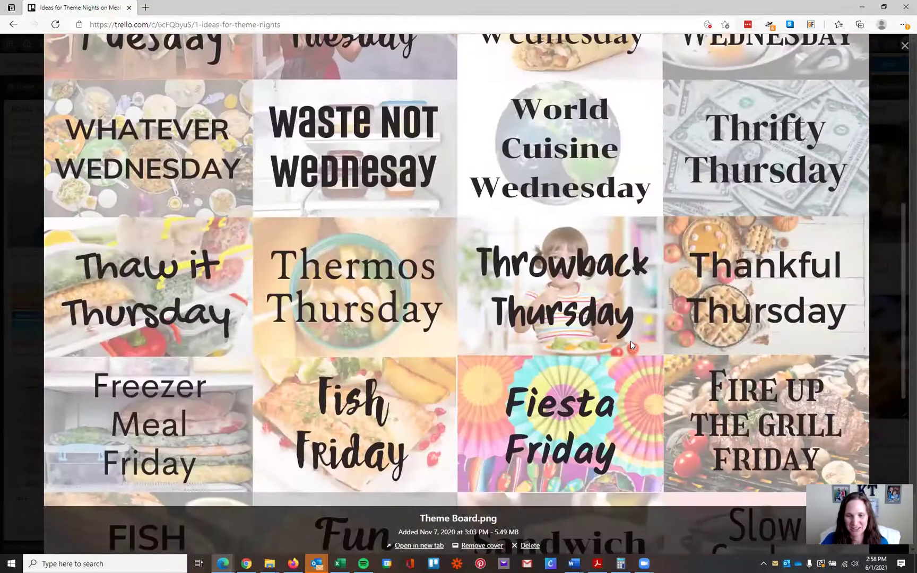
scroll(631, 344, up, 10)
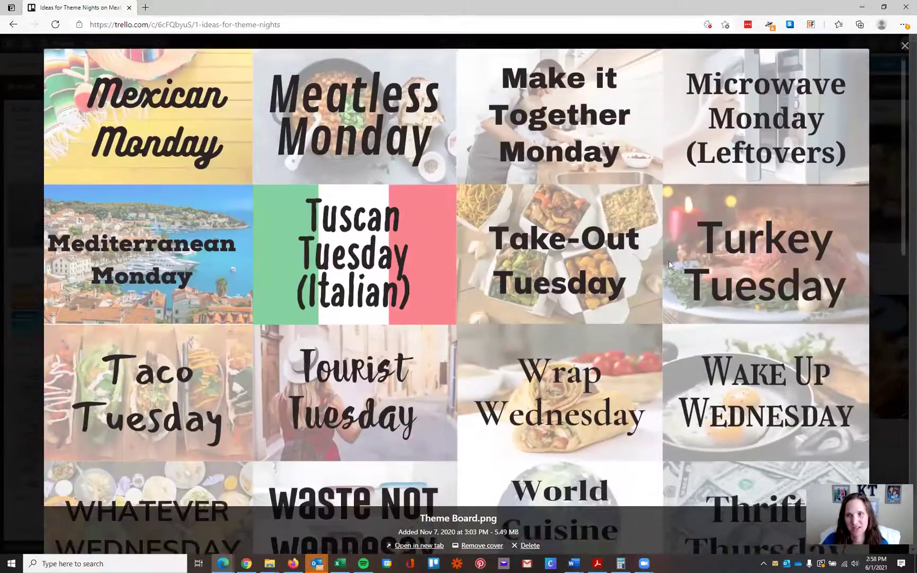
click(905, 46)
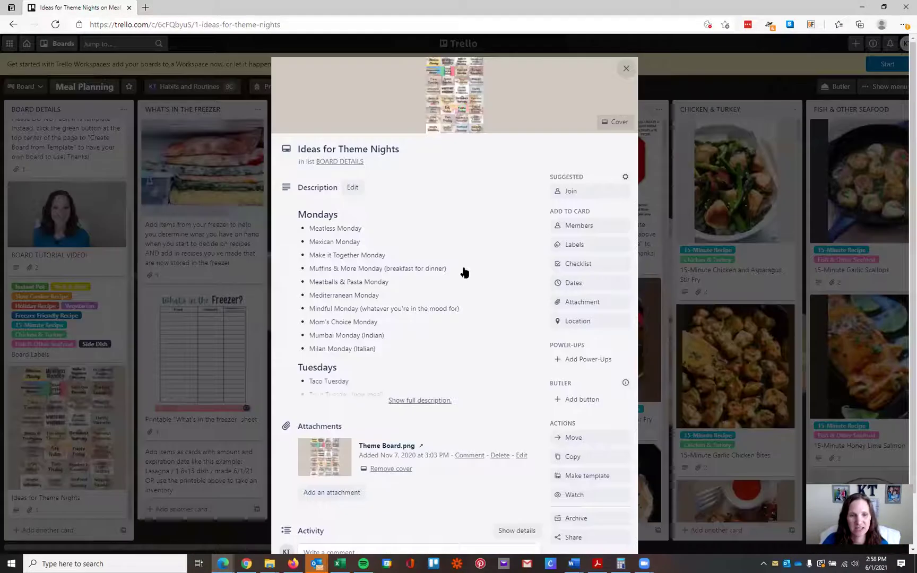
Step: Read the full description of the Ideas for Theme Nights card from Mondays through Sundays, and close the card
click(427, 400)
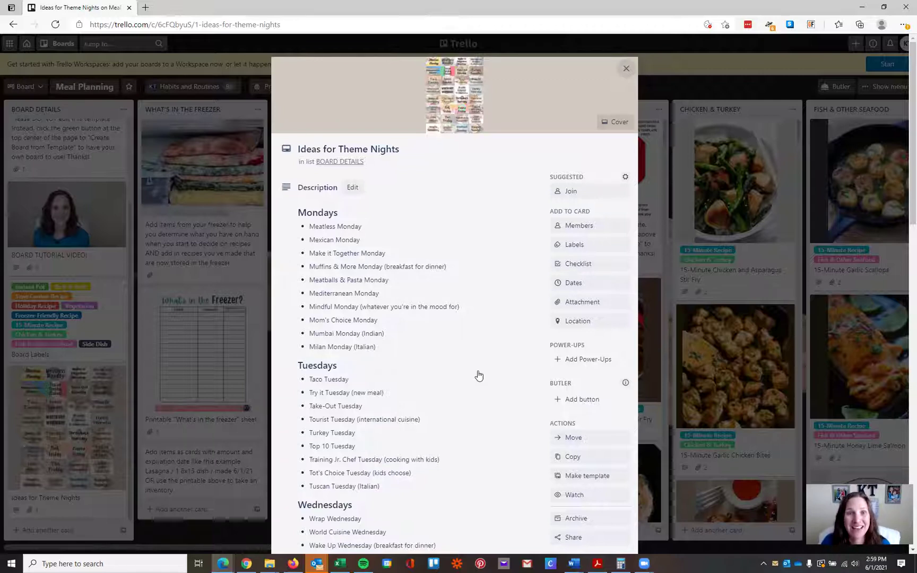
scroll(479, 375, down, 2)
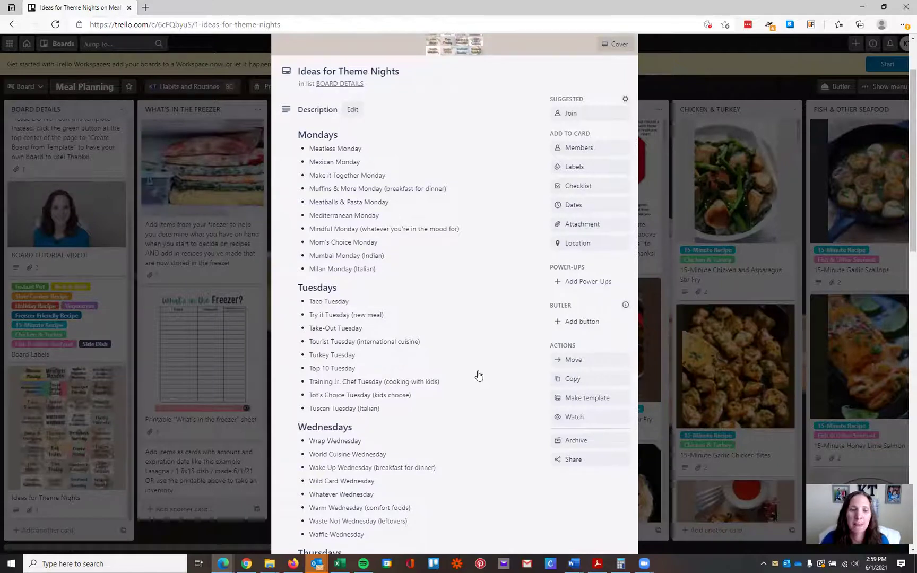
scroll(458, 418, down, 3)
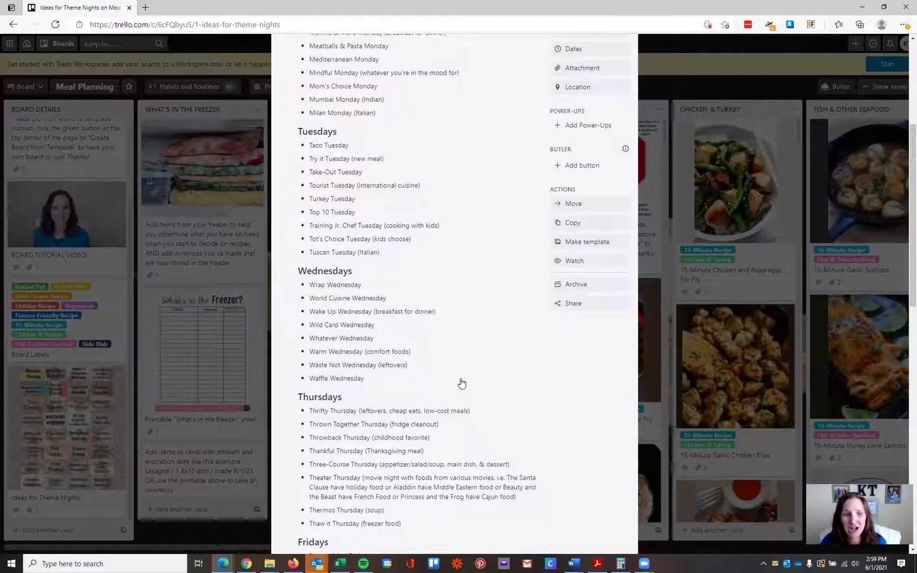
scroll(506, 420, down, 3)
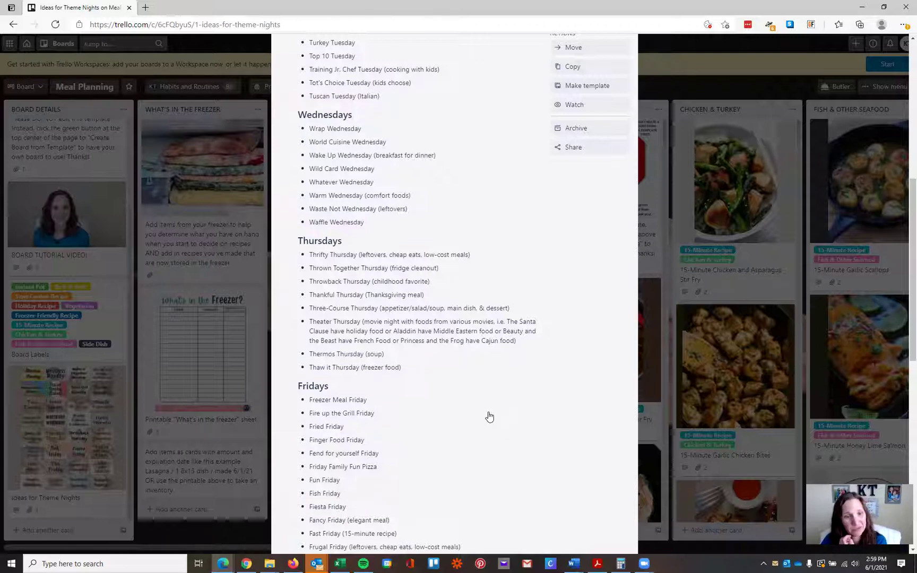
scroll(489, 416, down, 3)
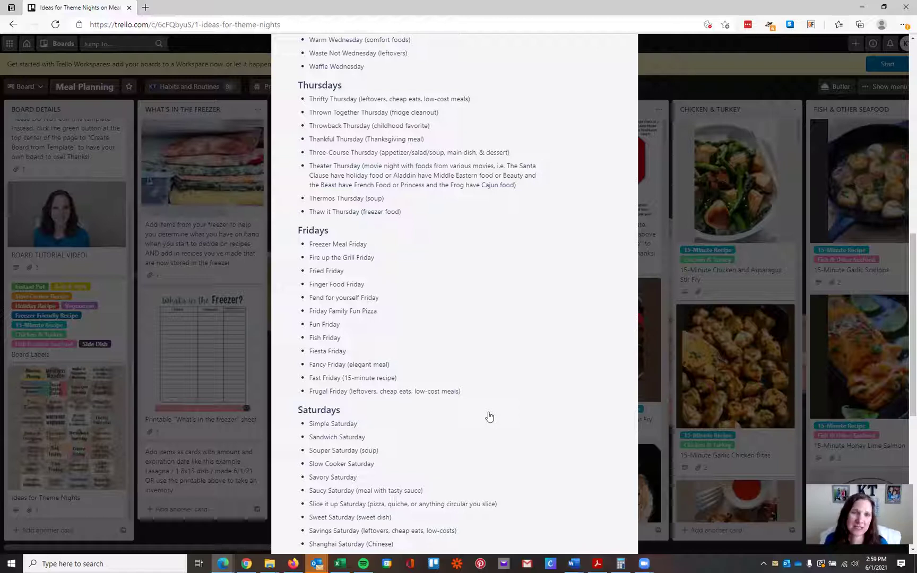
scroll(489, 417, down, 3)
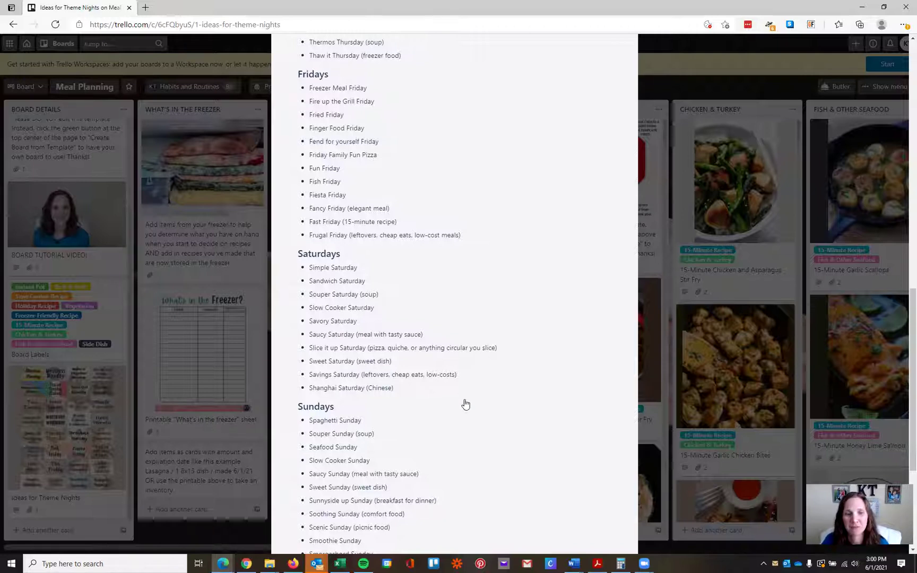
scroll(465, 404, down, 3)
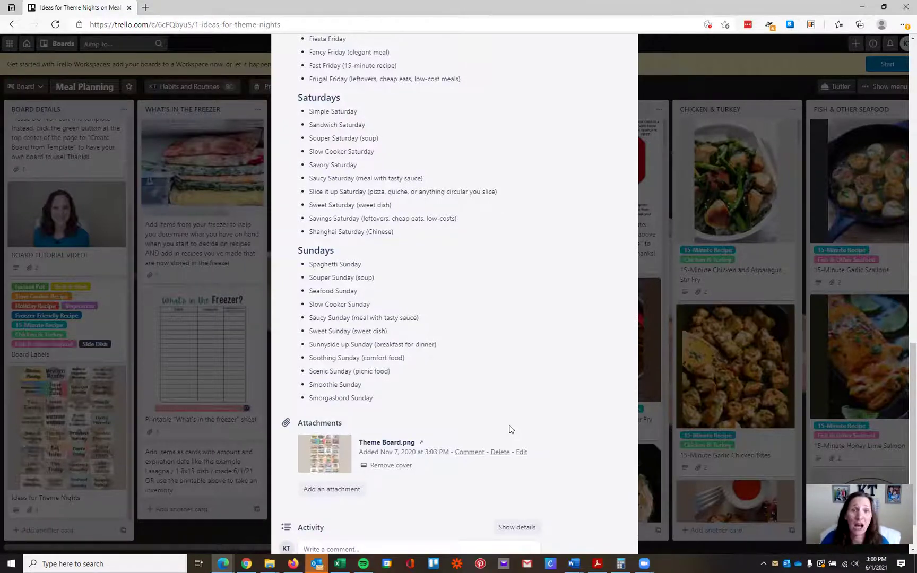
scroll(490, 369, up, 15)
scroll(491, 370, down, 3)
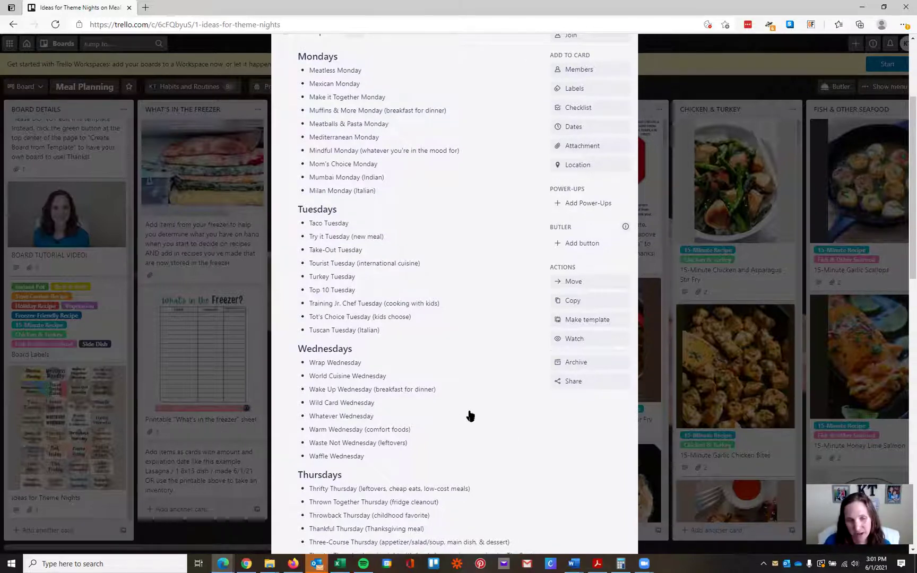
scroll(470, 416, up, 3)
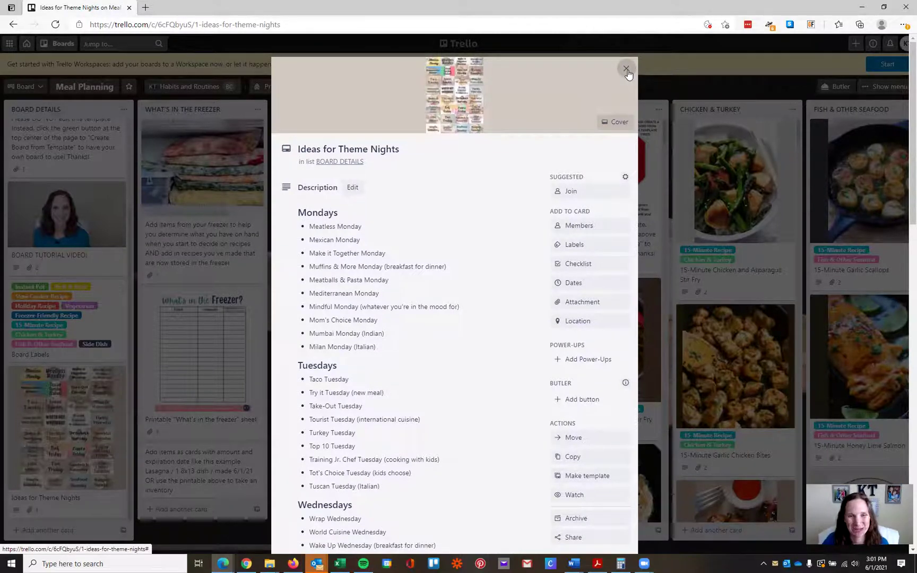
click(627, 70)
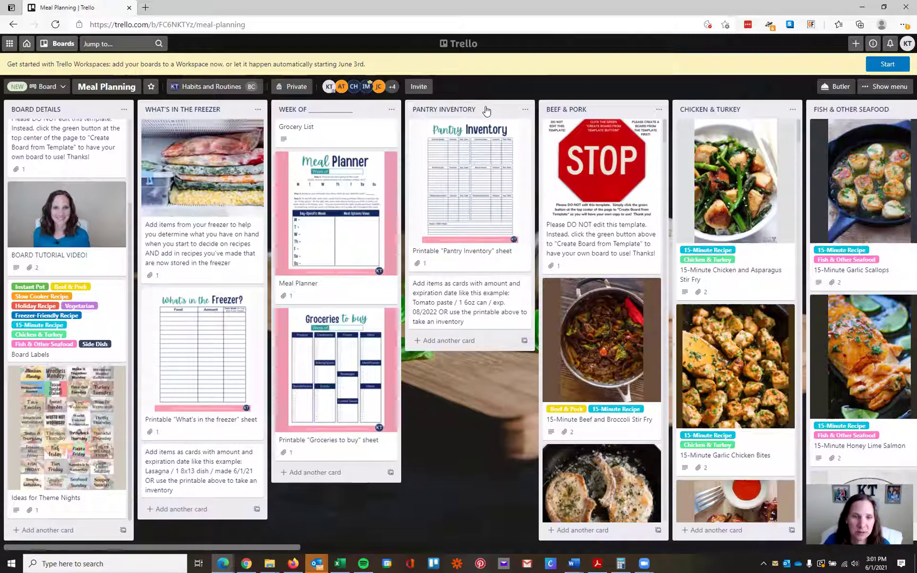
Step: Move the Pantry Inventory list between the What's in the Freezer list and the Week Of list
drag(486, 111, 345, 115)
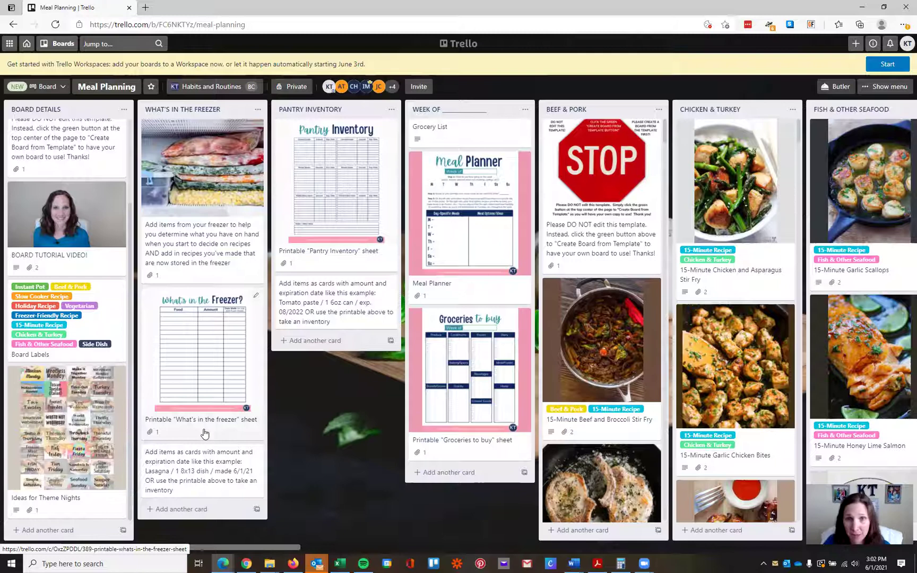
Step: View the full-size What's in the freezer.png sheet from its printable card in the freezer list, and close the card
click(211, 354)
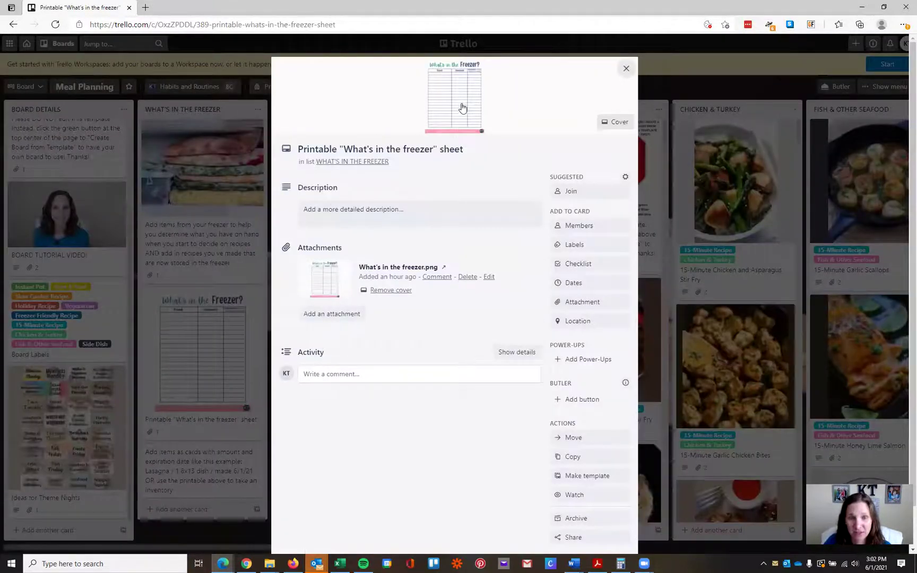
click(460, 109)
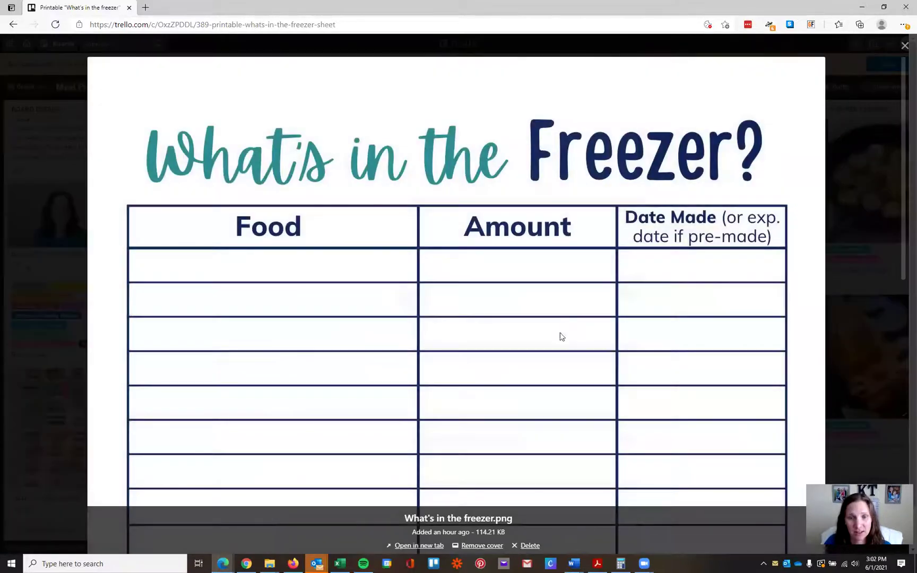
scroll(541, 363, down, 5)
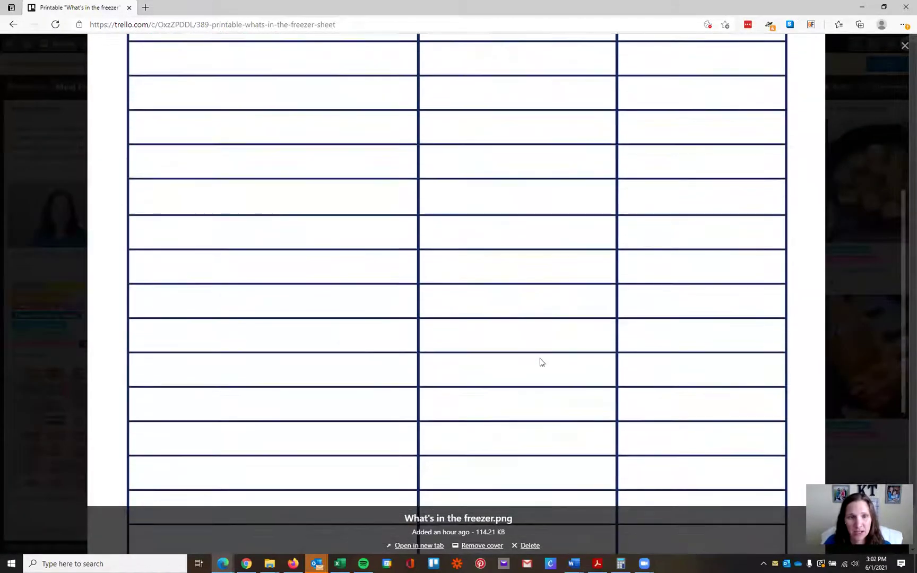
scroll(541, 362, up, 5)
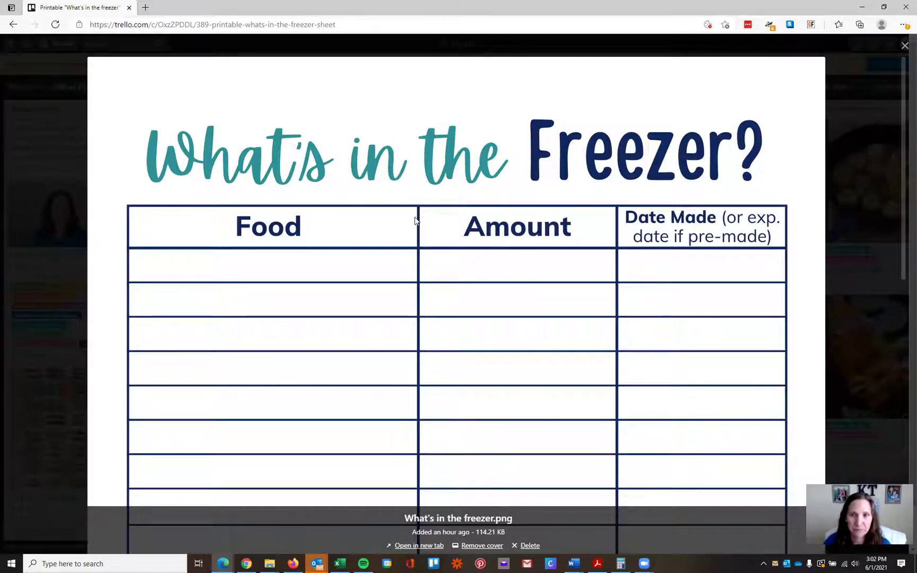
click(905, 46)
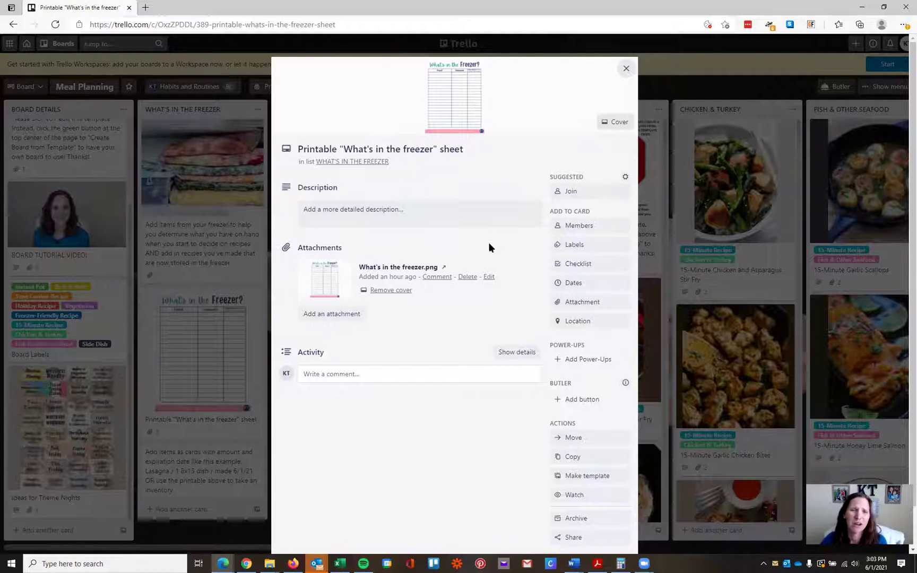
click(626, 68)
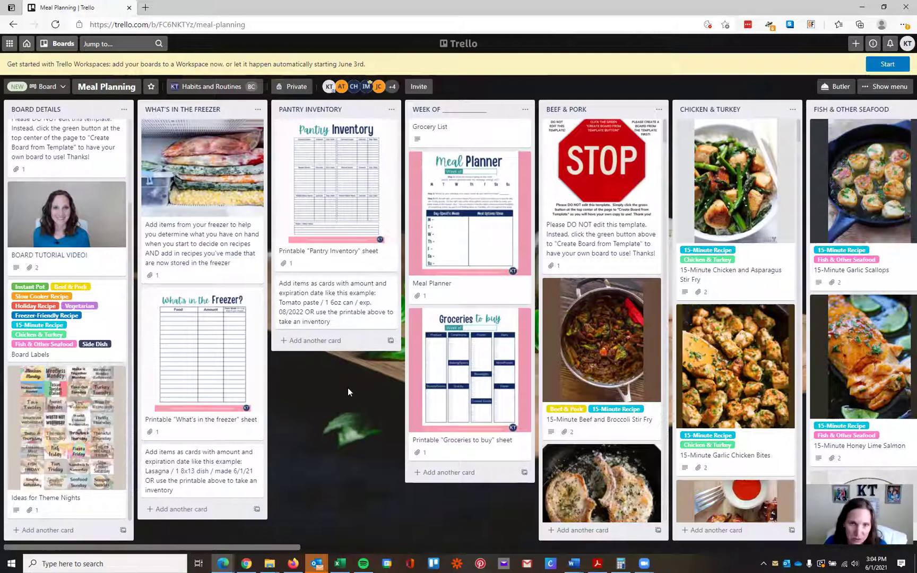
Step: View the full-size Pantry Inventory.png sheet down to Notes + Other Items from its printable card, and close the card
click(370, 206)
click(459, 104)
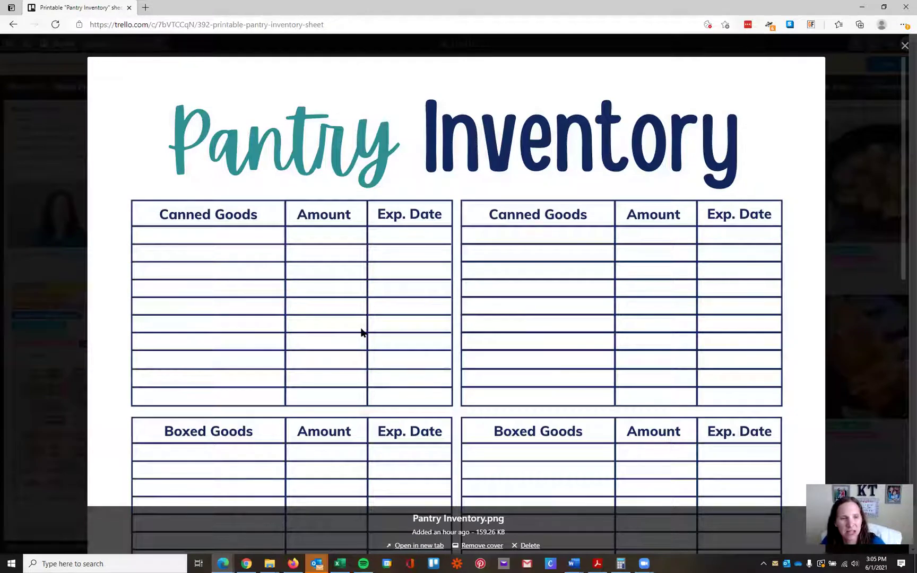
scroll(208, 248, down, 7)
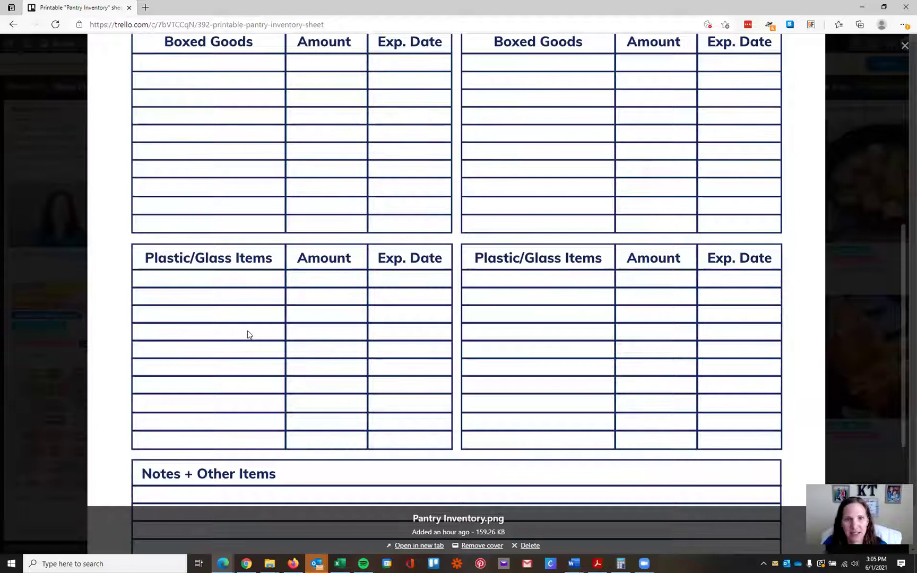
scroll(324, 359, down, 3)
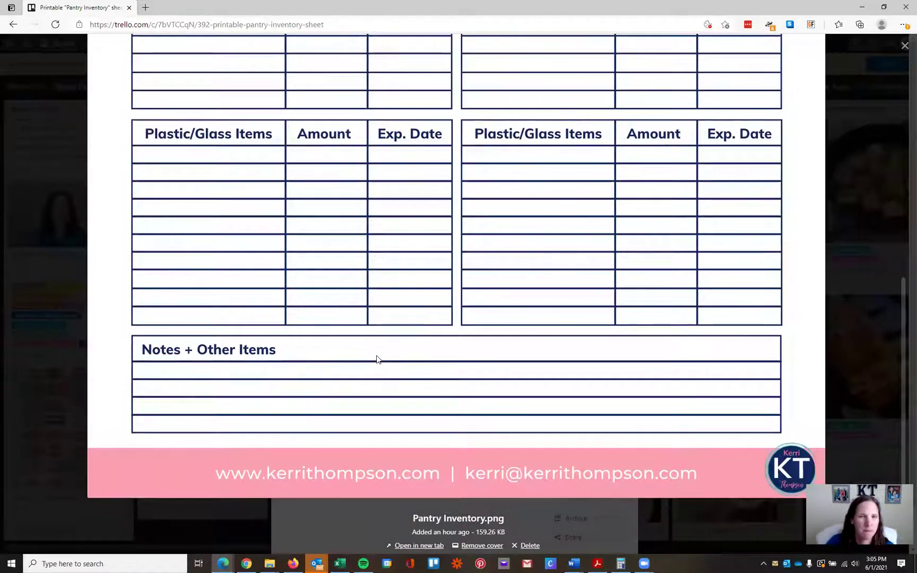
scroll(311, 311, up, 3)
scroll(311, 311, up, 7)
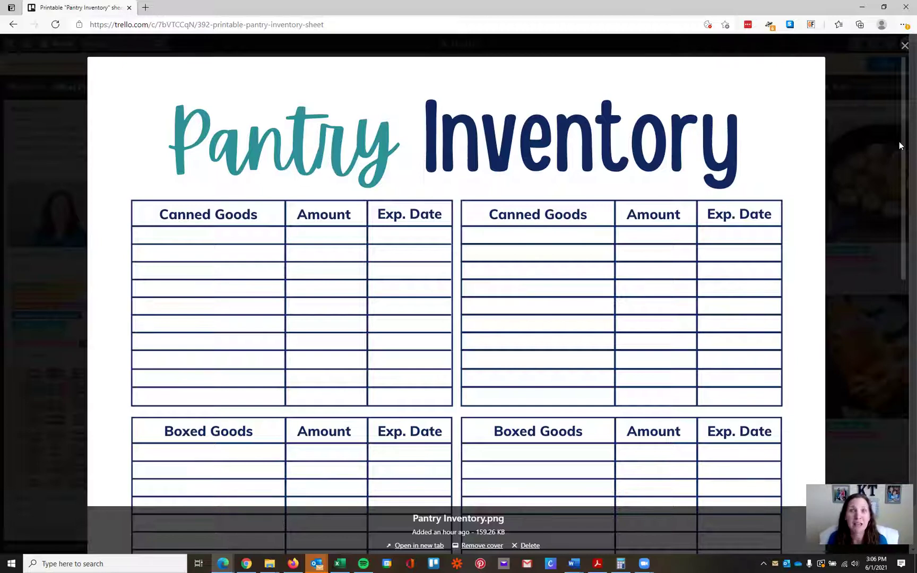
click(904, 46)
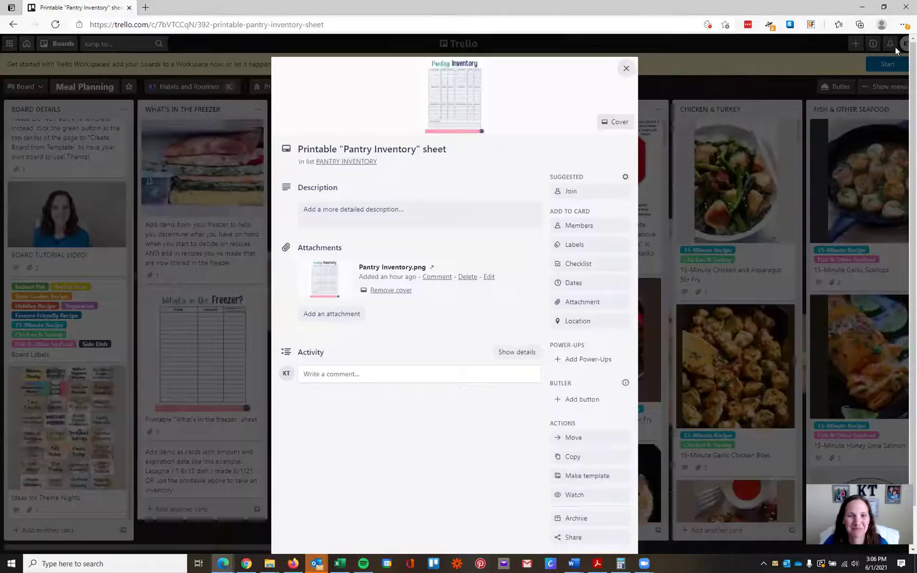
click(626, 71)
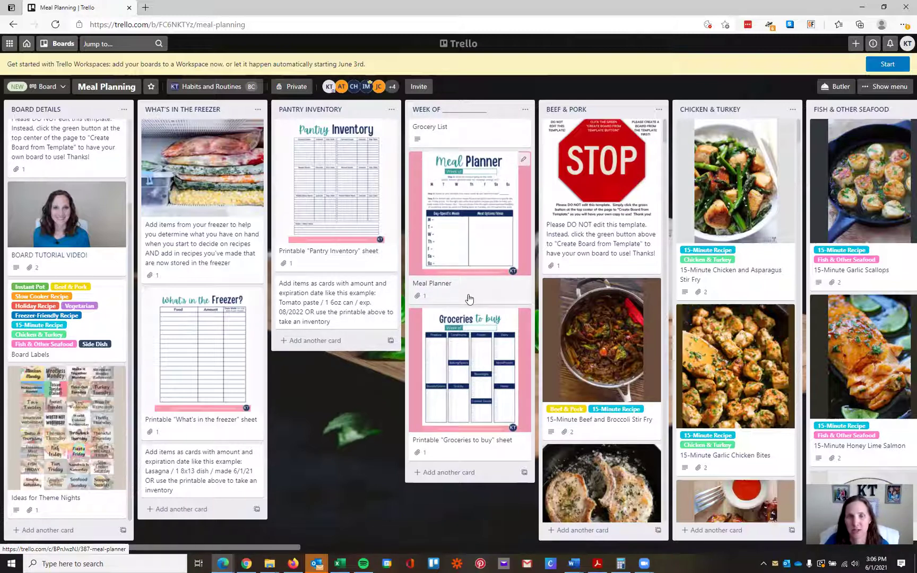
Step: Copy the blank WEEK OF list as a new list named "WEEK OF JULY 7th"
click(525, 112)
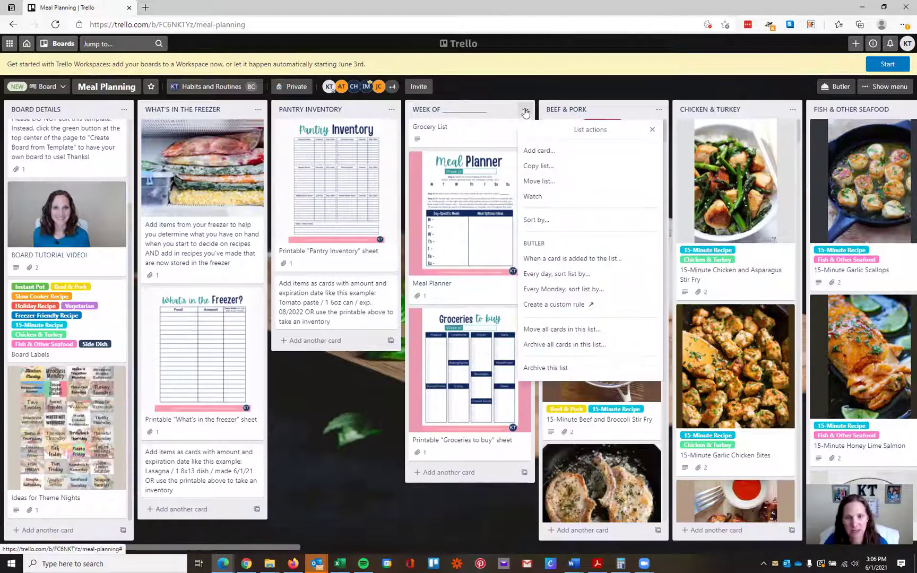
click(551, 167)
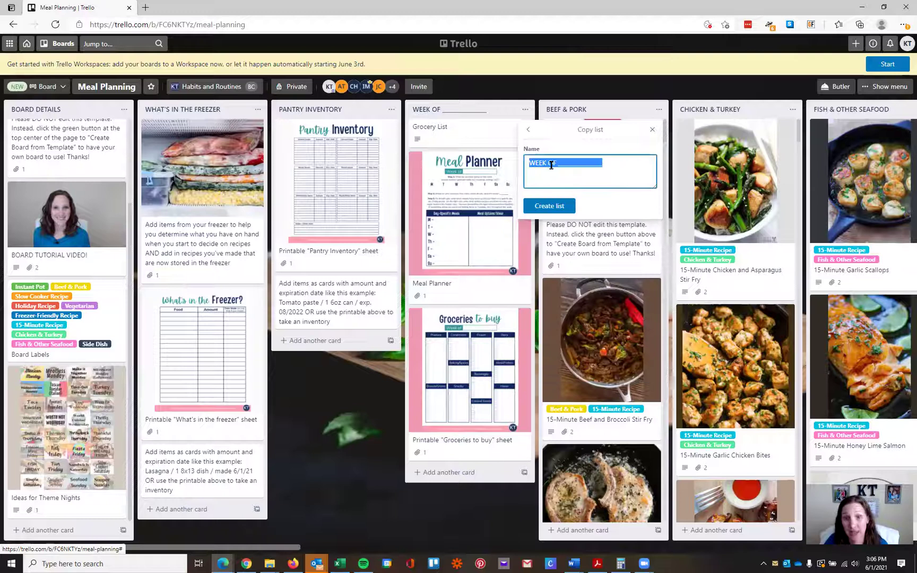
drag(557, 163, 639, 165)
key(BackSpace)
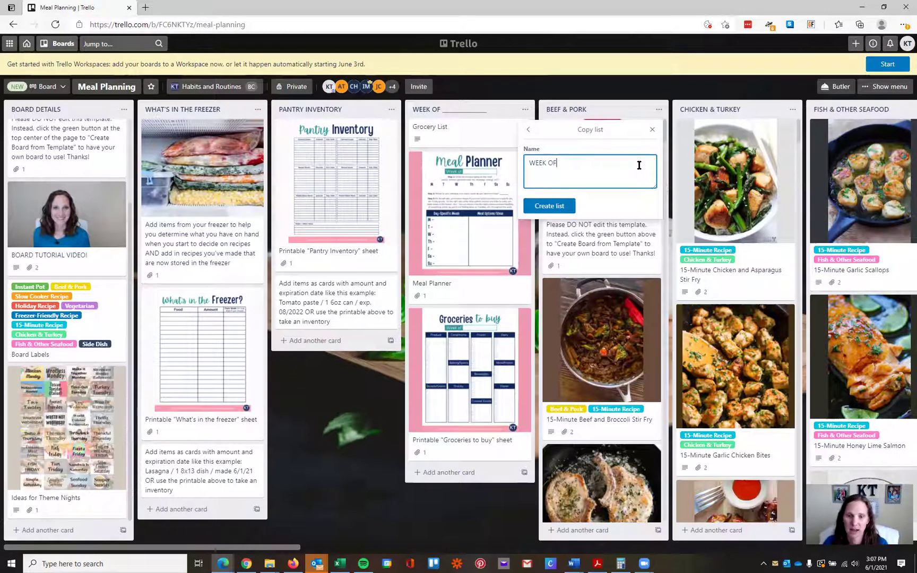
text(JULY)
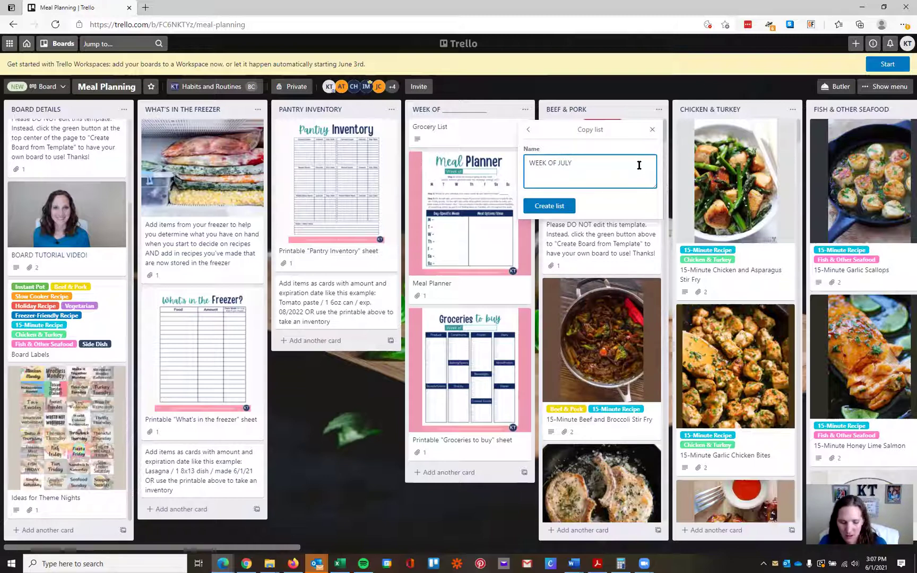
text( 7th)
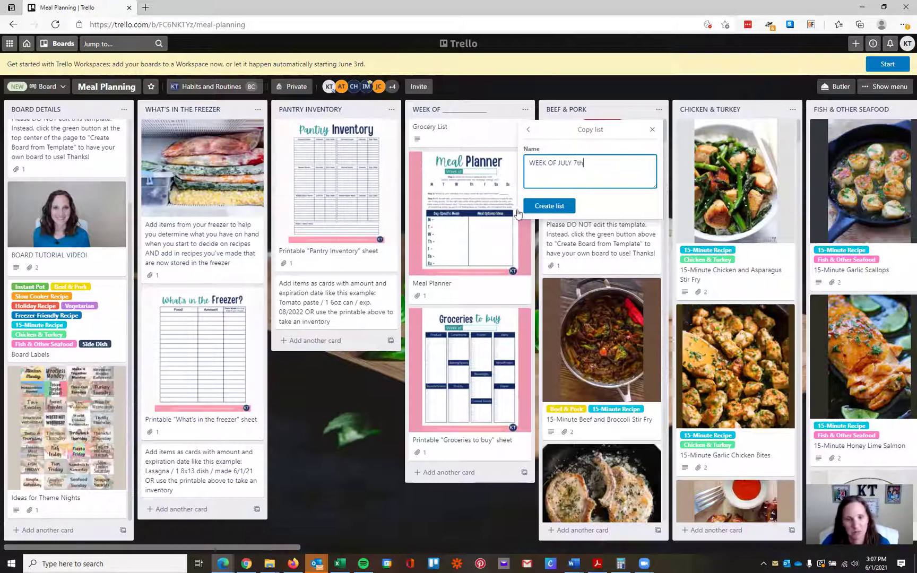
click(561, 206)
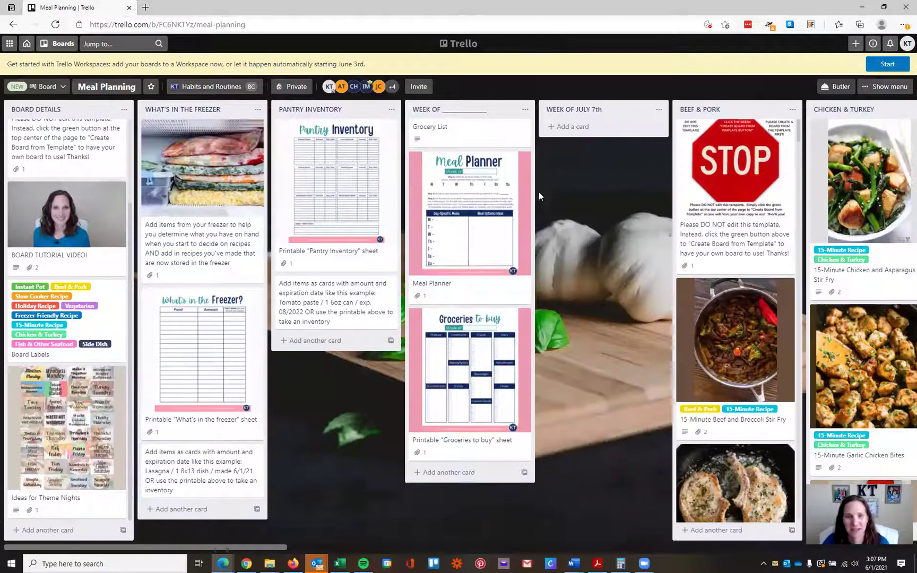
Step: Open the WEEK OF JULY 7th list title for editing, and view the full-size Meal Planner.png from that list's Meal Planner card
click(605, 110)
click(608, 110)
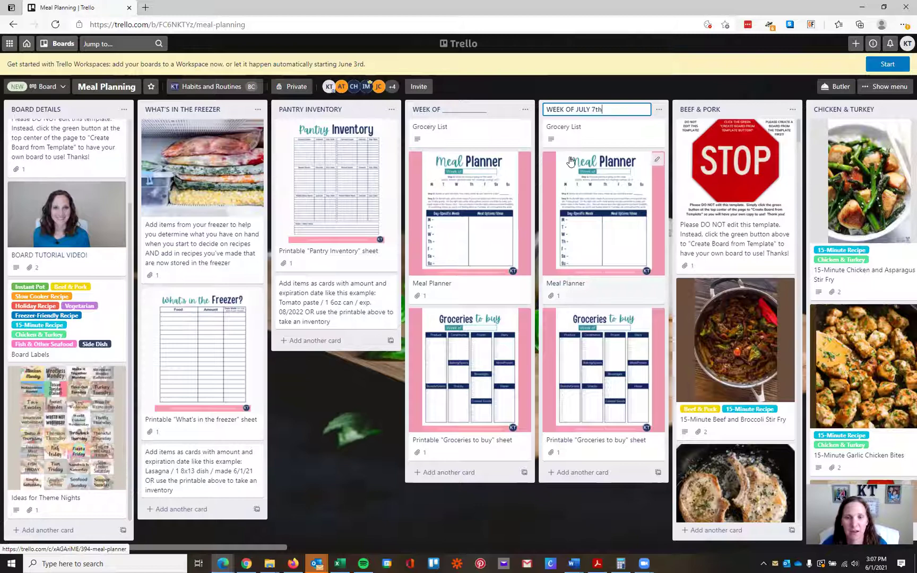
click(608, 226)
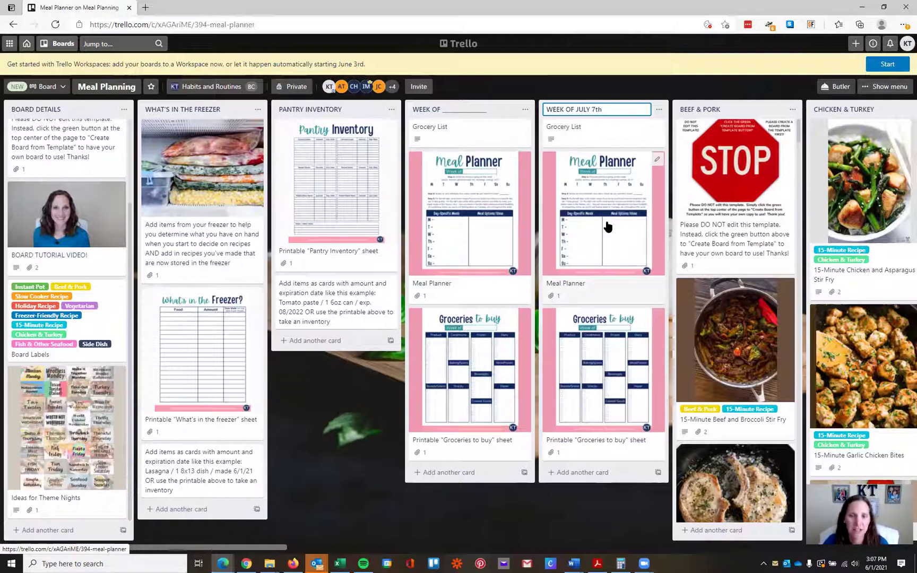
click(450, 96)
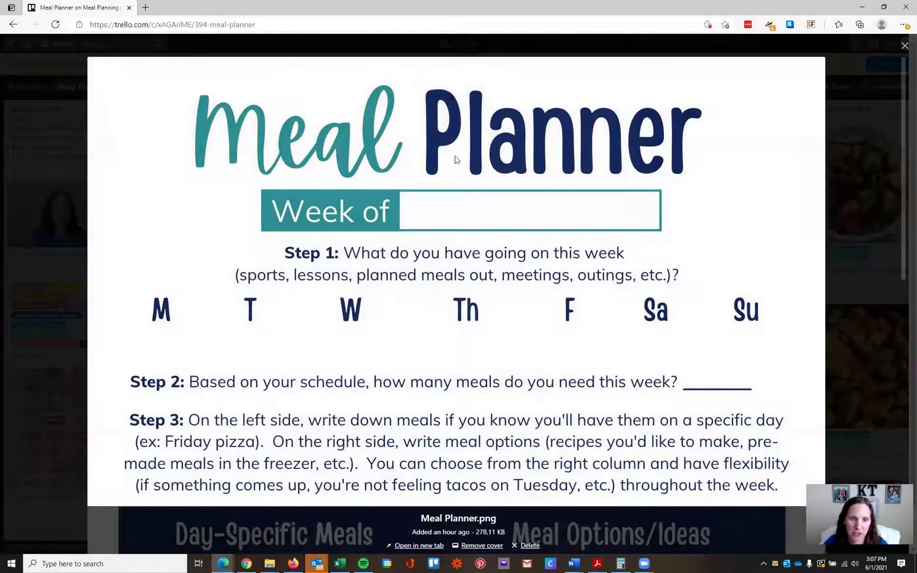
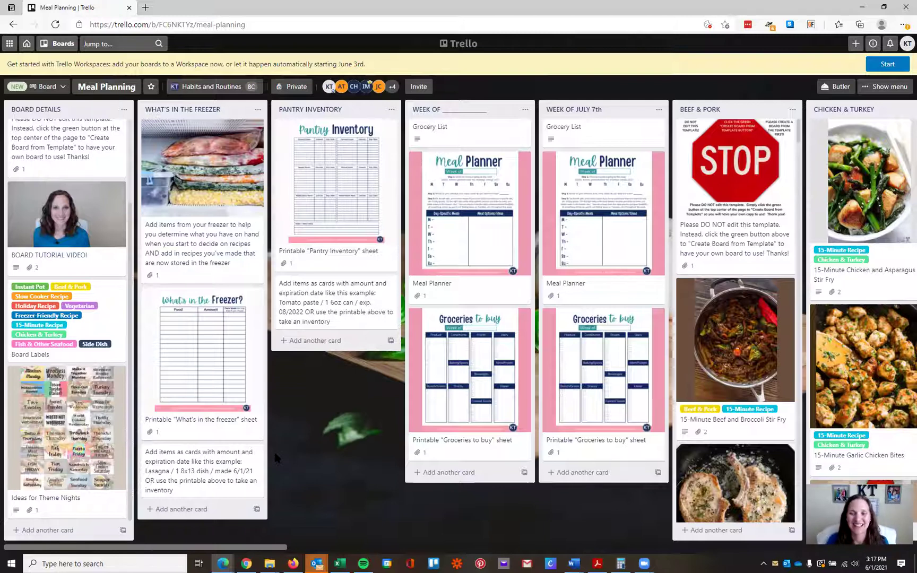
Step: Look through the board's recipe lists from Beef & Pork to Holiday Recipes
drag(263, 547, 384, 546)
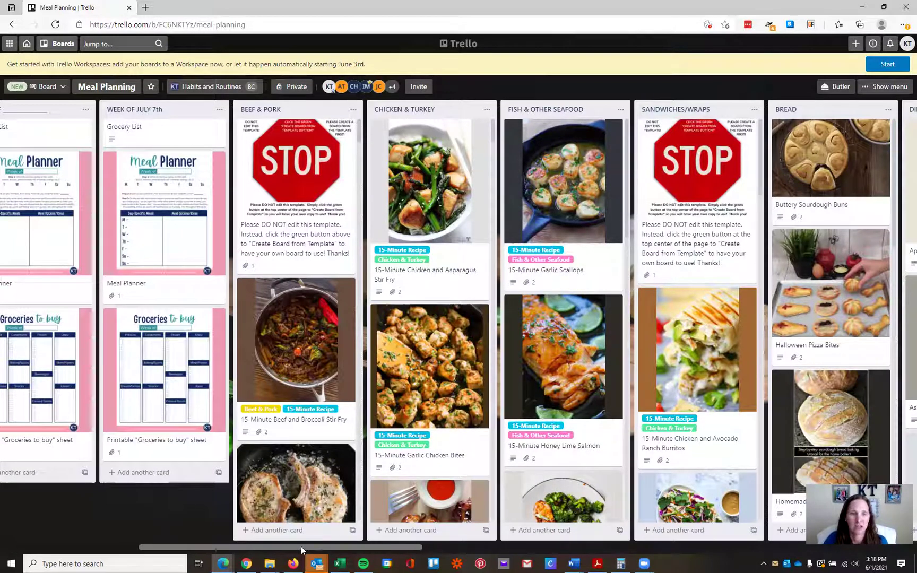
drag(308, 552, 798, 548)
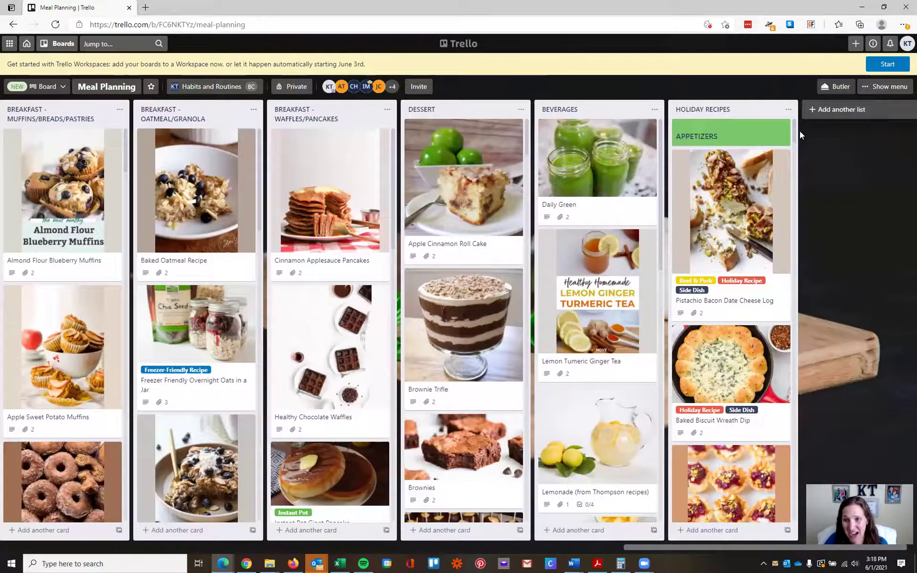
drag(796, 136, 811, 106)
Step: Open the recipe link attached to the 15-Minute Beef and Broccoli Stir Fry card and jump to the recipe's ingredients
drag(637, 547, 177, 561)
click(235, 335)
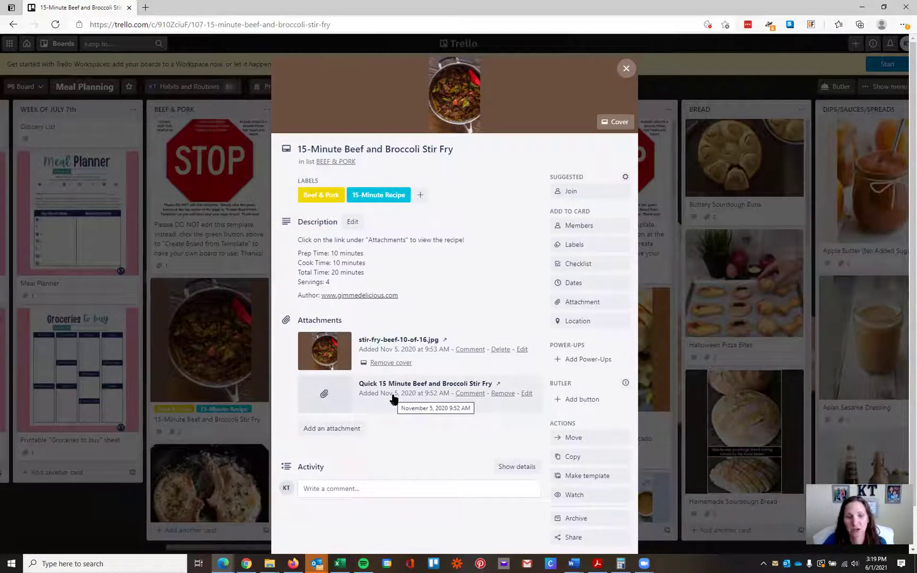
click(427, 392)
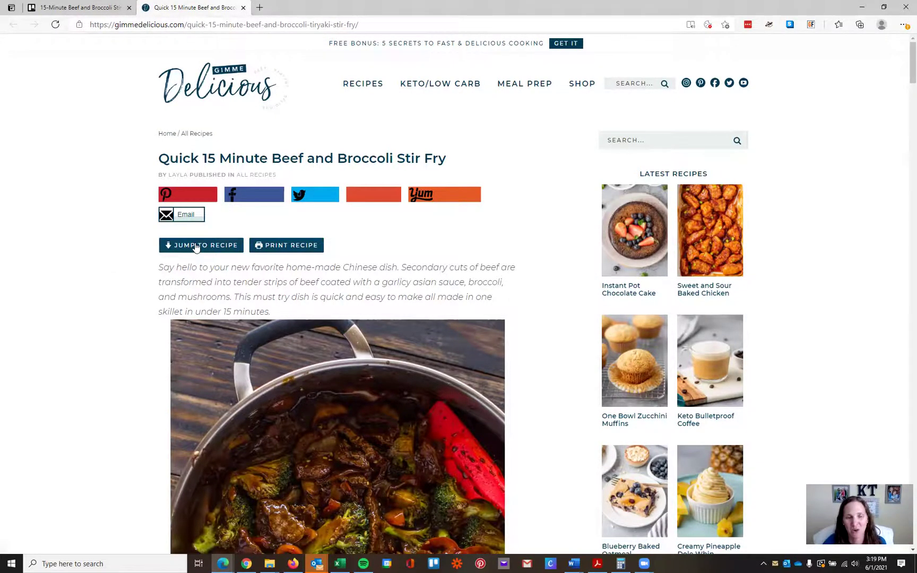
click(196, 248)
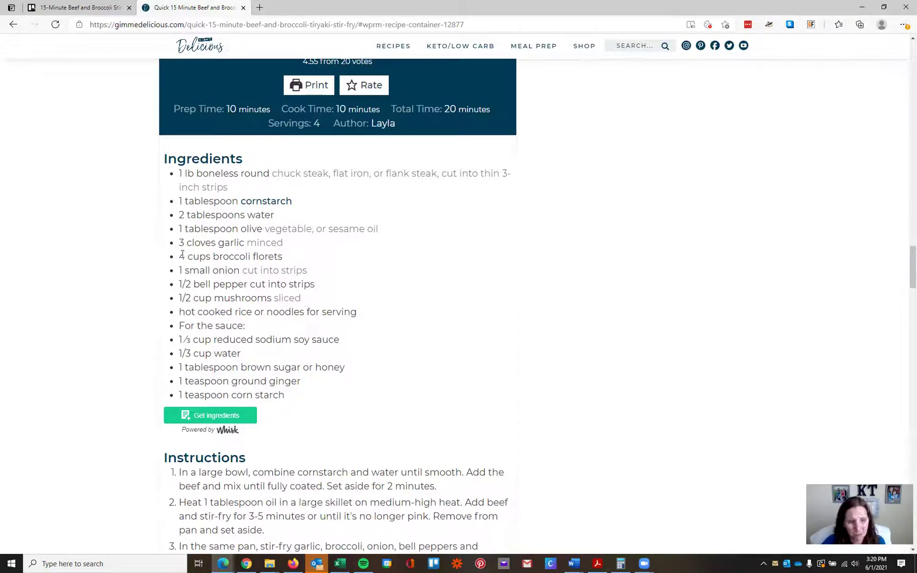
Step: Copy the "4 cups broccoli florets" ingredient line, return to Trello and close the stir fry card
drag(181, 258, 297, 256)
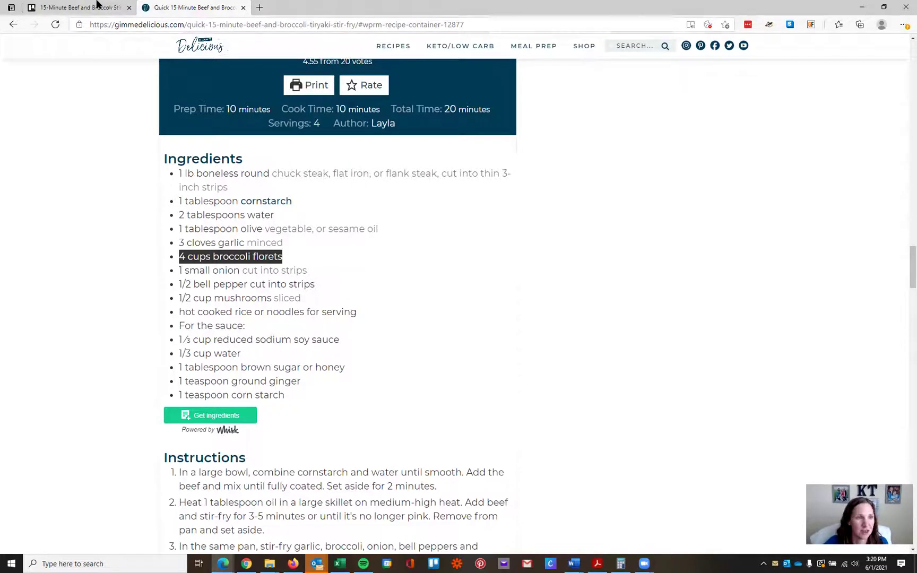
click(80, 8)
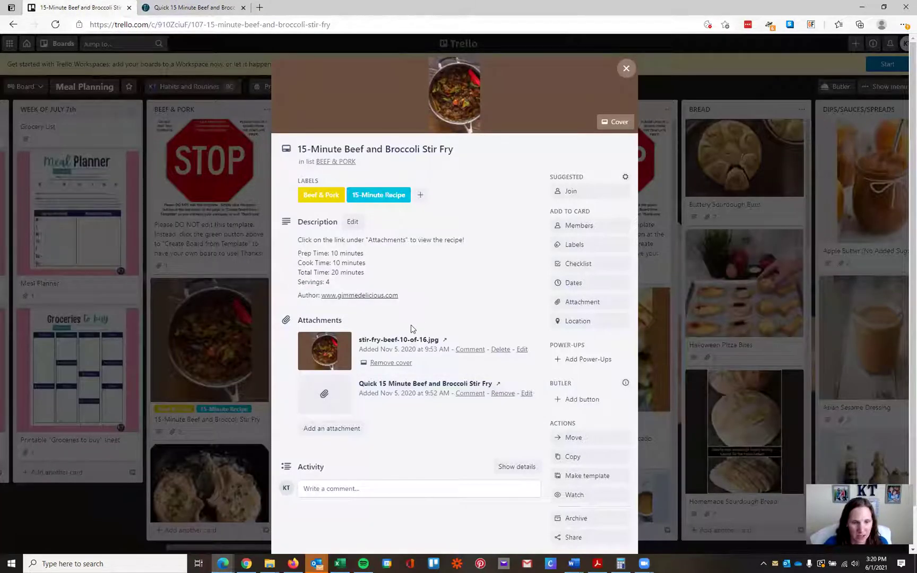
click(626, 67)
Step: Open the Grocery List card in the WEEK OF JULY 7th list and look over its instructions and grocery category checklists
drag(385, 548, 266, 560)
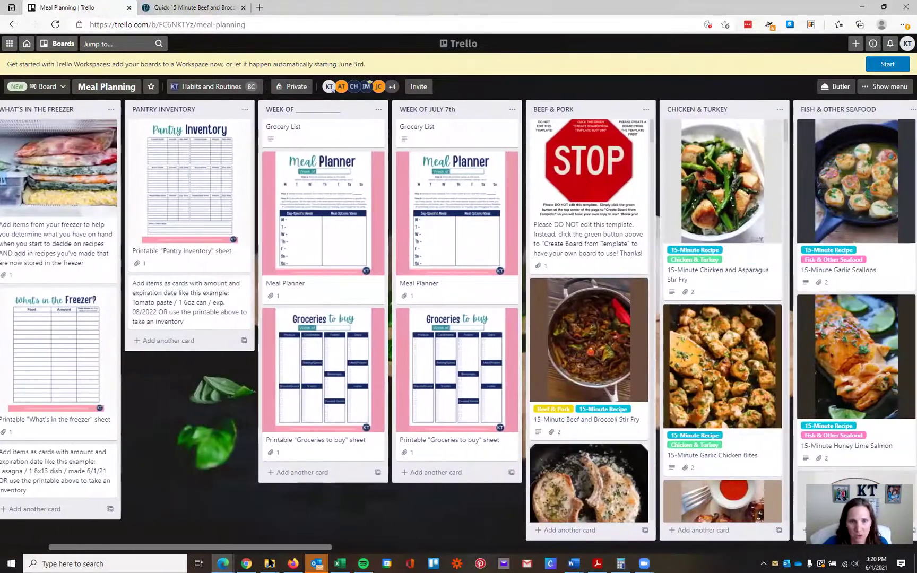
click(453, 140)
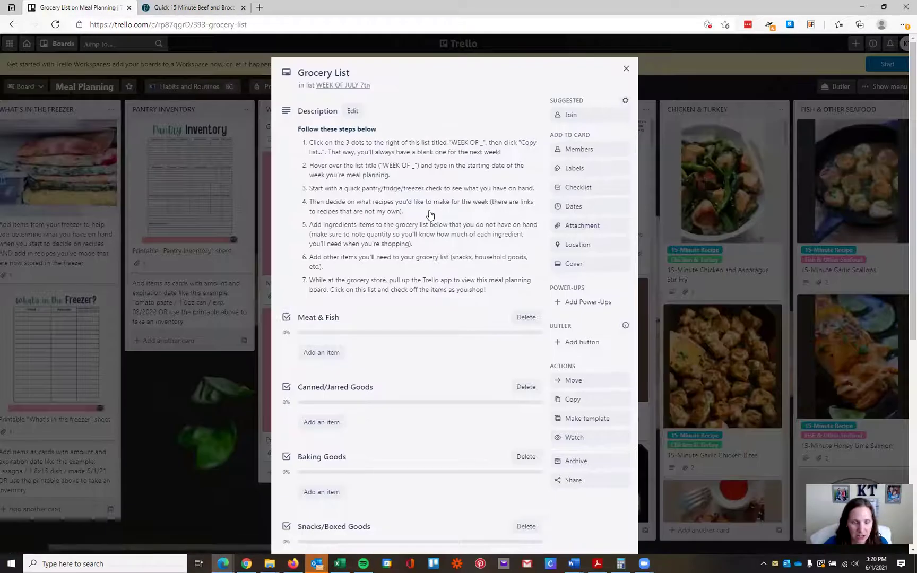
click(627, 70)
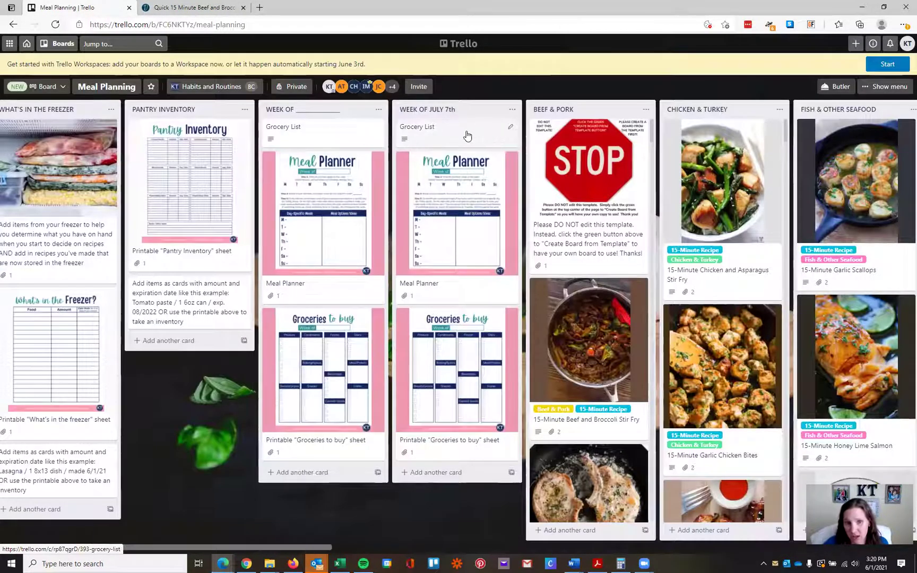
click(433, 130)
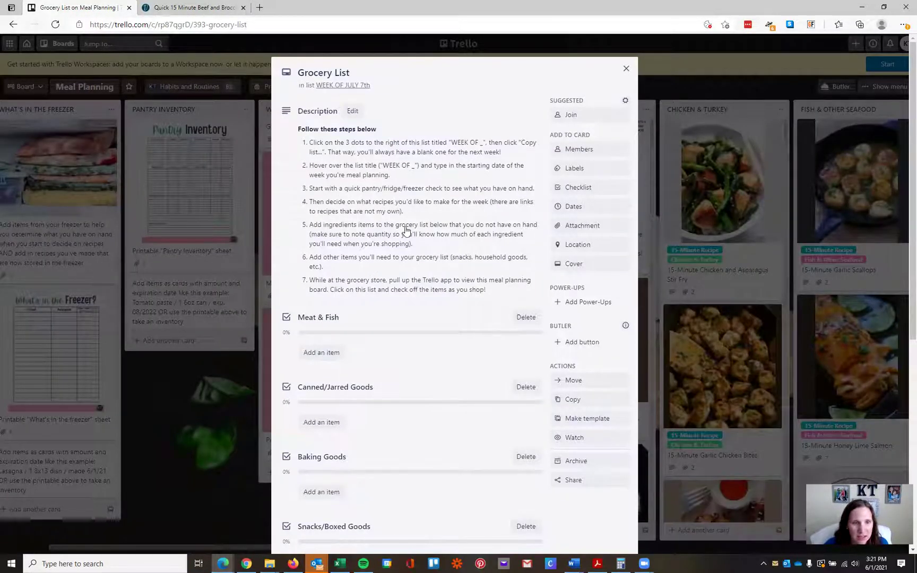
scroll(376, 247, down, 6)
scroll(376, 247, down, 1)
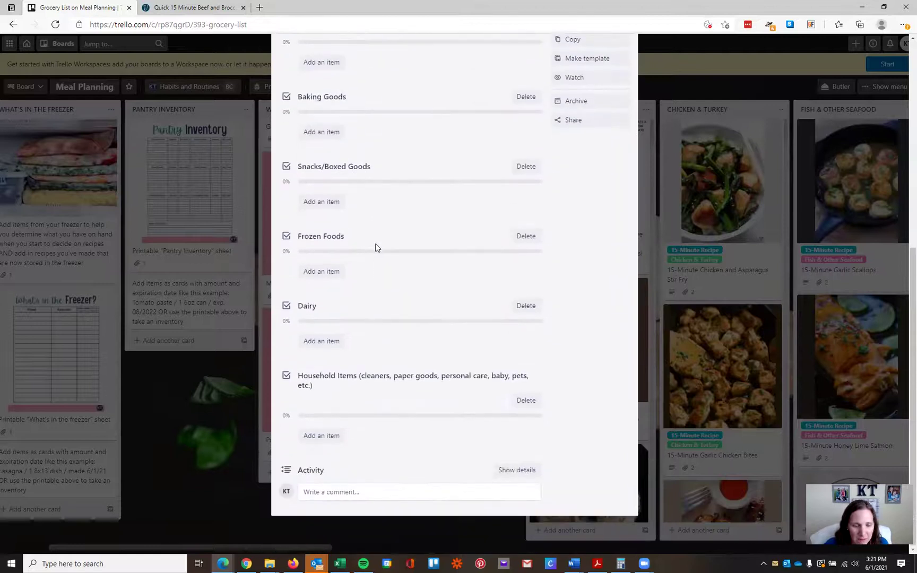
scroll(411, 289, up, 3)
scroll(416, 287, down, 3)
scroll(416, 286, up, 6)
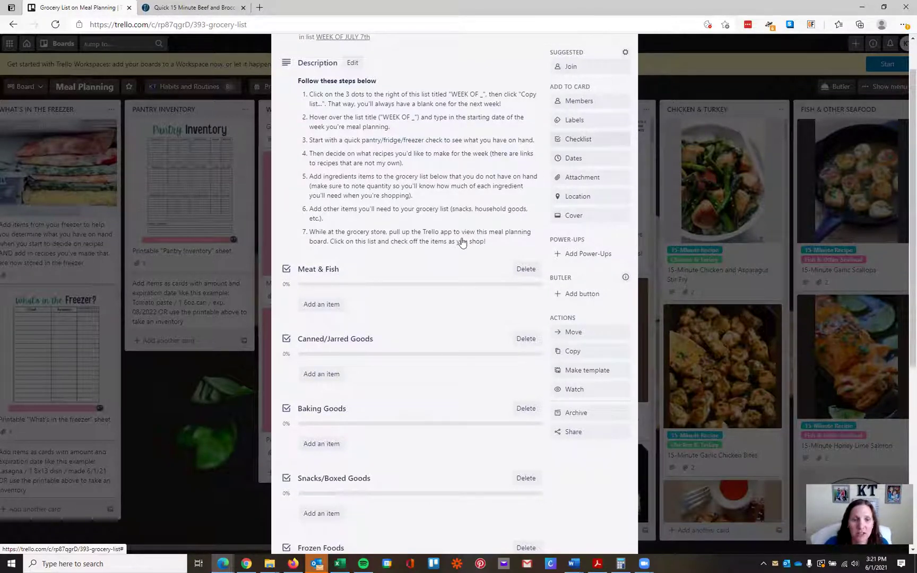
Step: Add a checklist titled "Produce" to the Grocery List card and move it above the Meat & Fish checklist
click(582, 140)
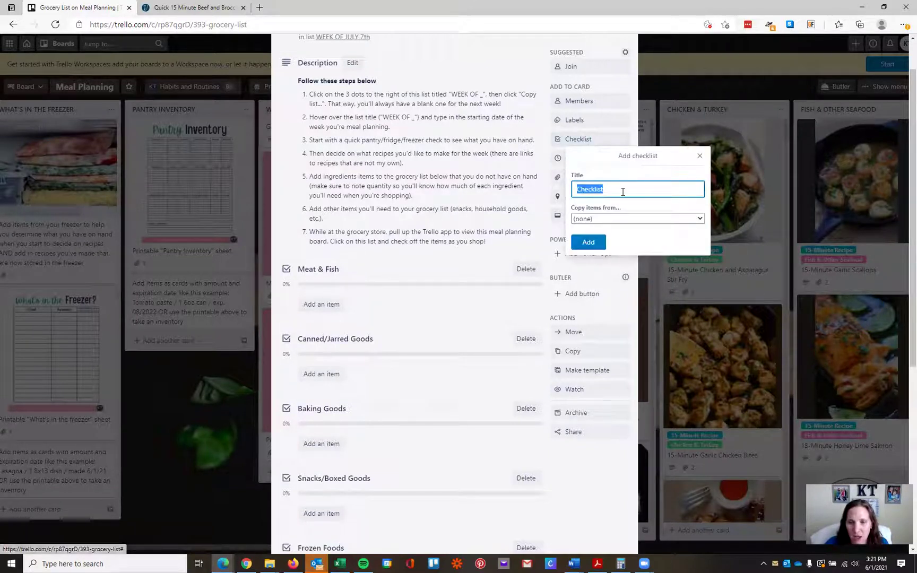
key(BackSpace)
text(Produce)
click(596, 242)
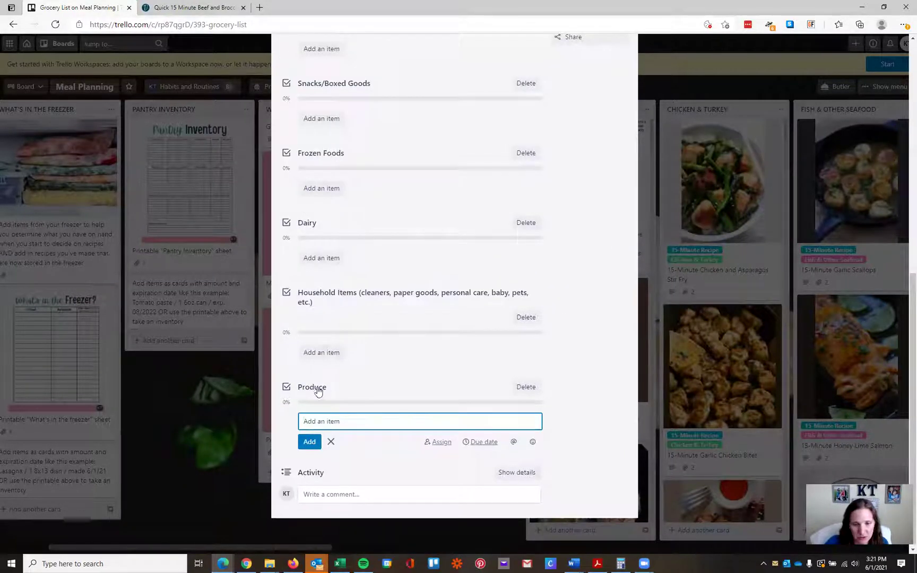
drag(308, 389, 322, 303)
Step: Add the item "4 cups broccoli florets" to the Produce checklist
scroll(353, 218, down, 1)
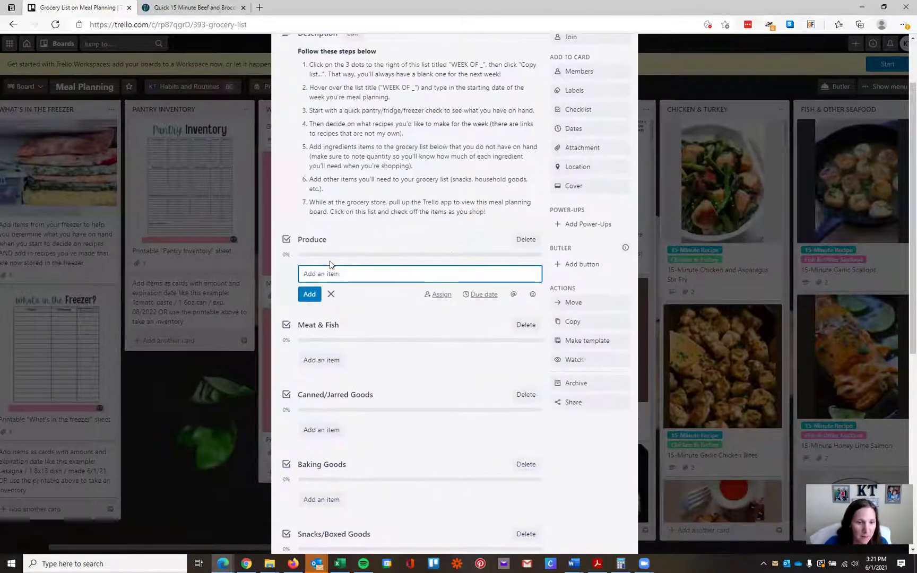
text(4 cups broccoli florets)
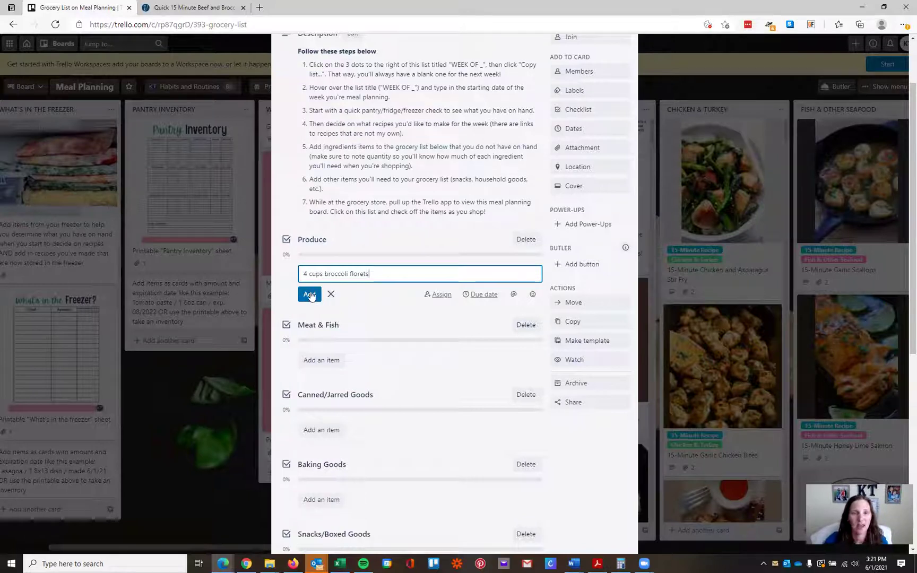
click(310, 295)
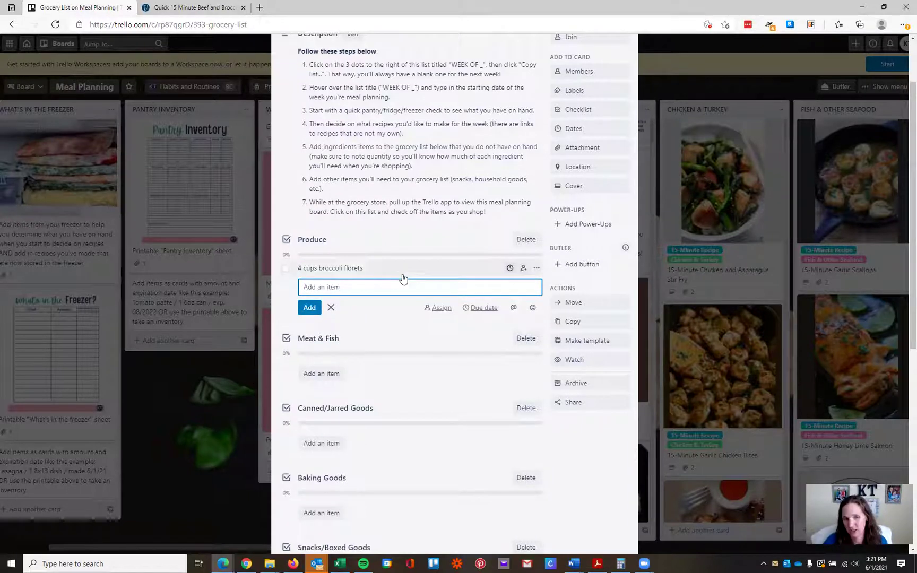
scroll(421, 345, up, 2)
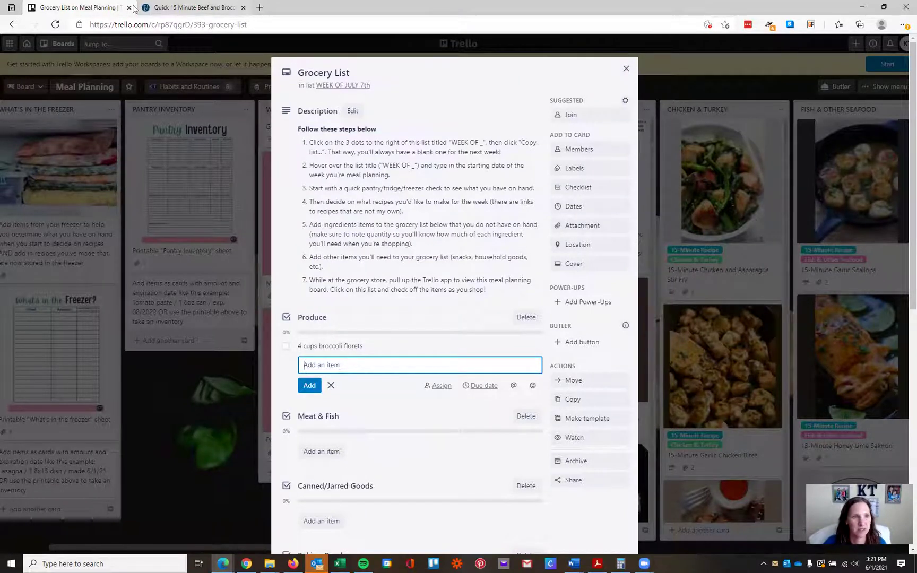
Step: Copy "1/2 bell pepper cut into strips" from the stir fry recipe page and add it to the Produce checklist
click(179, 6)
drag(325, 289, 188, 287)
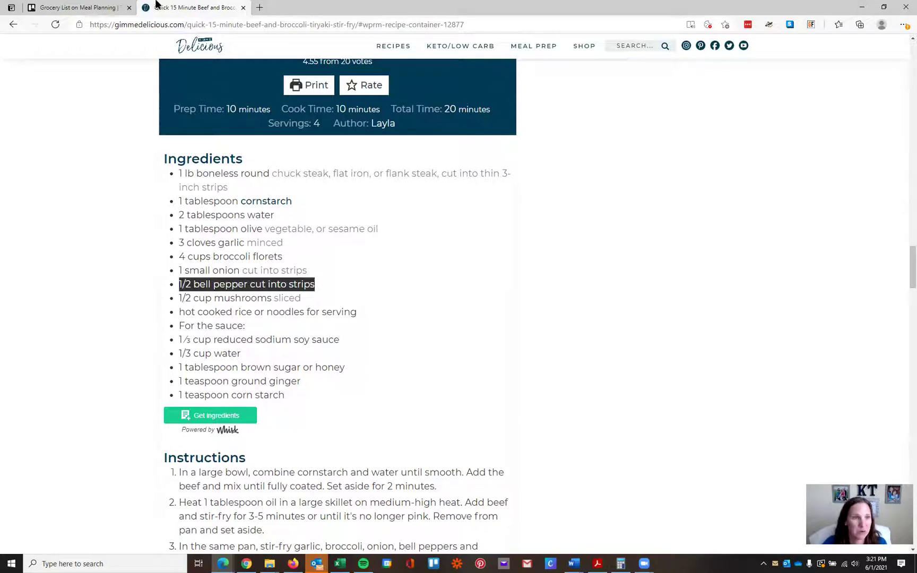
click(77, 7)
text(1/2 bell pepper cut into strips)
click(309, 386)
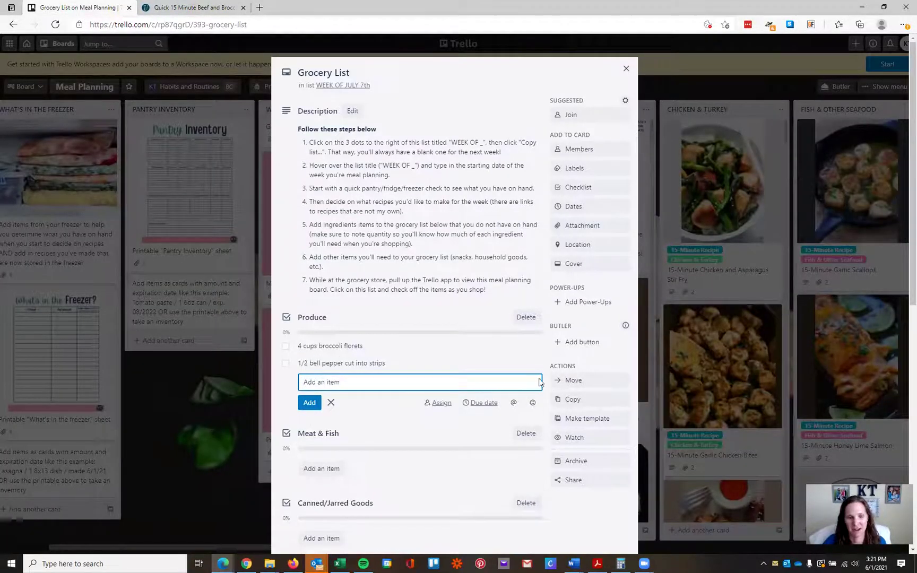
Step: Review the remaining grocery categories, check off both Produce items and close the Grocery List card
scroll(410, 371, down, 3)
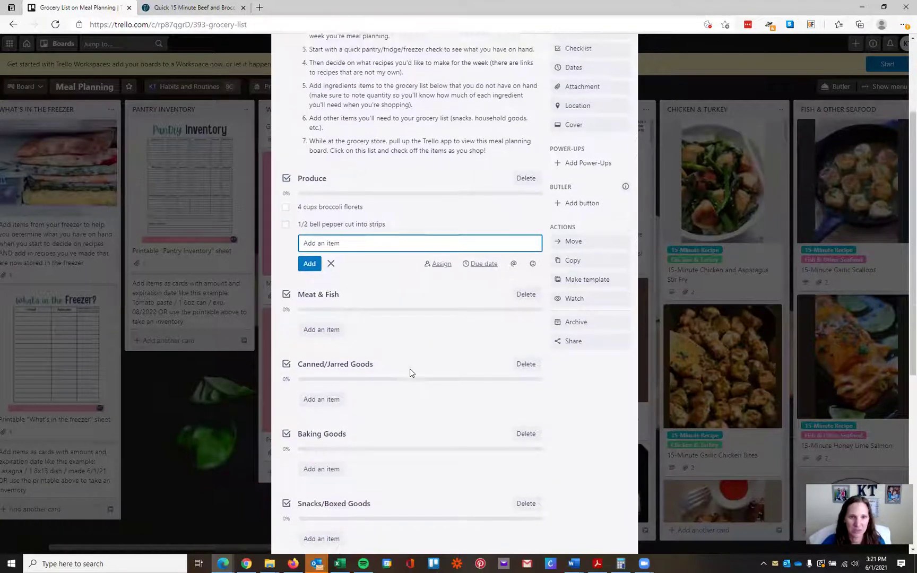
scroll(410, 374, down, 5)
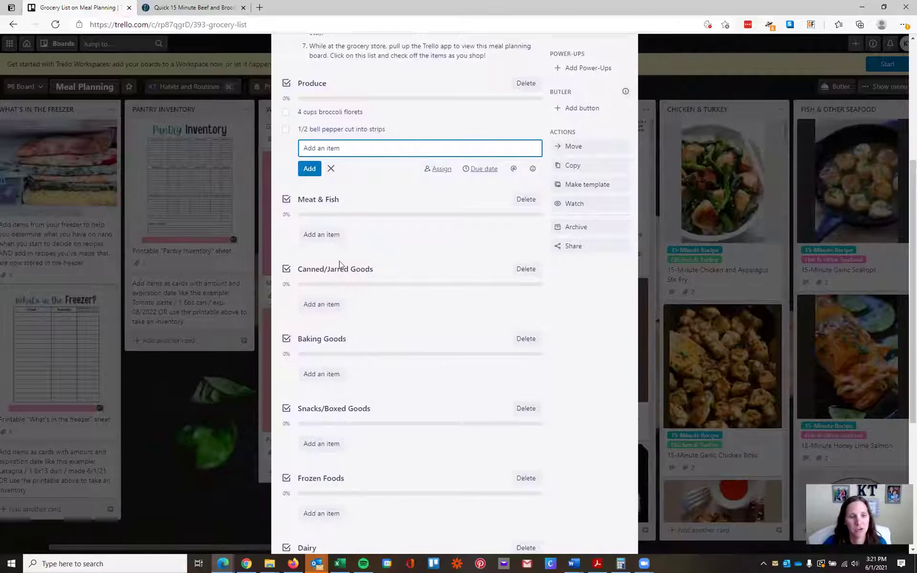
scroll(345, 330, down, 4)
scroll(345, 330, down, 1)
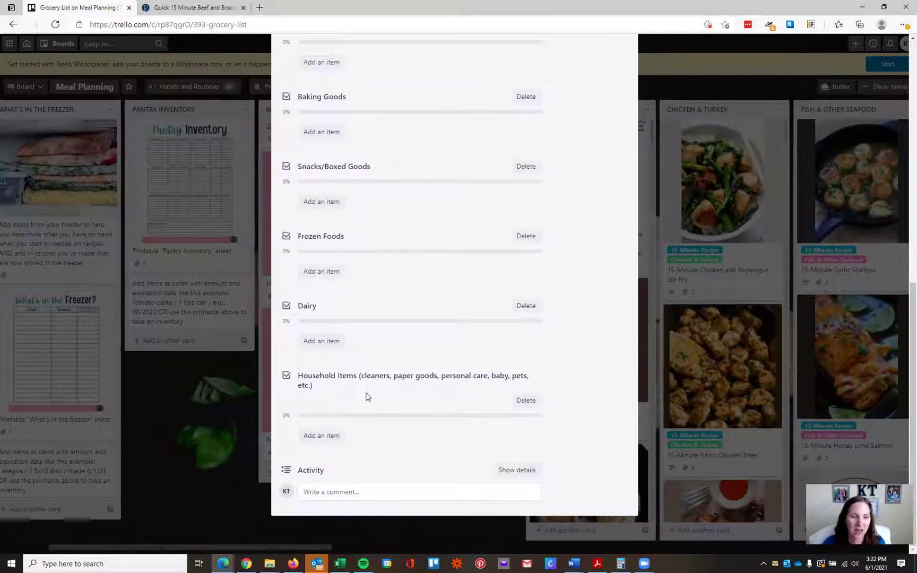
scroll(360, 346, up, 3)
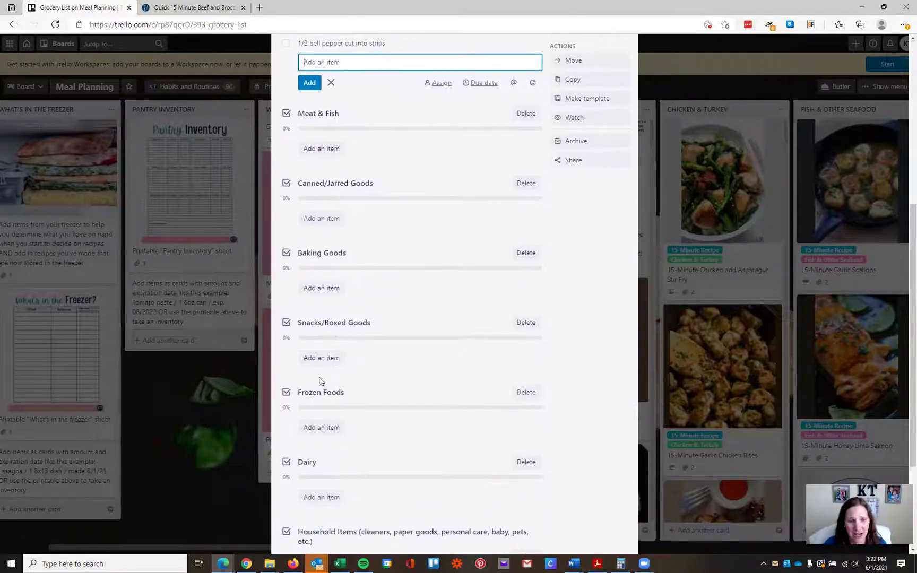
scroll(382, 372, up, 4)
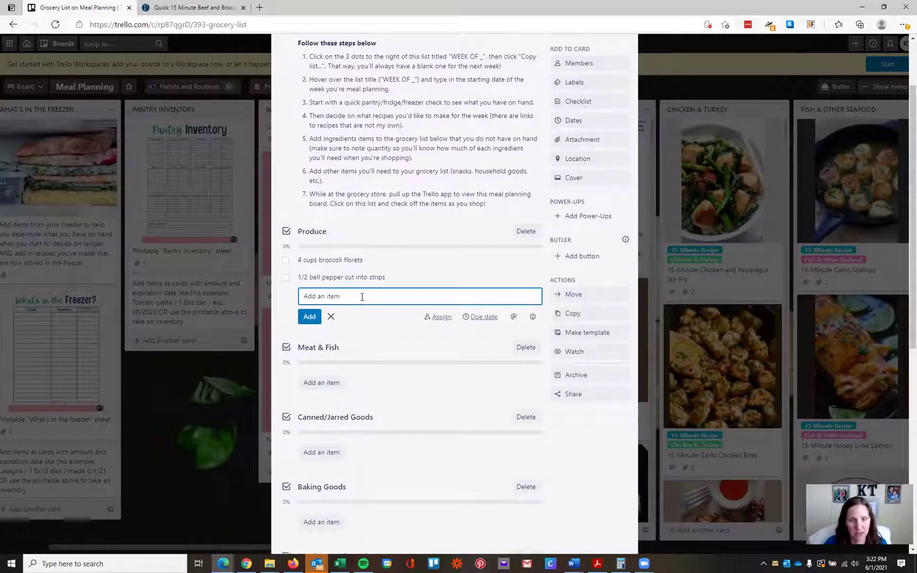
click(285, 261)
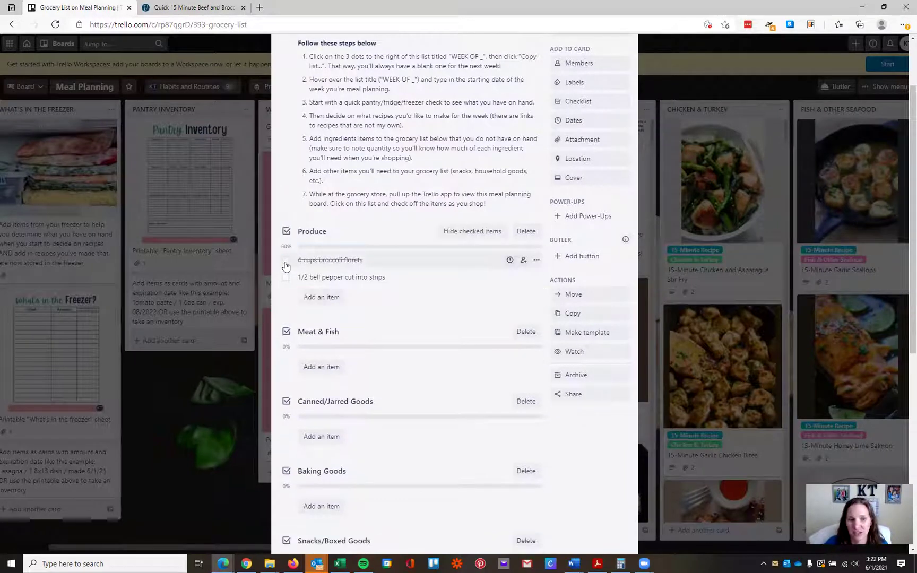
click(287, 280)
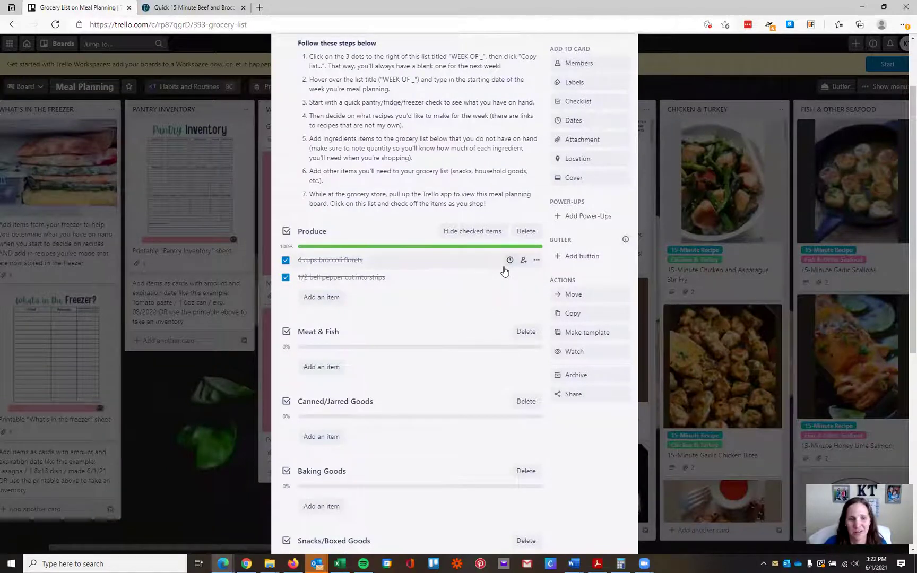
scroll(425, 287, up, 3)
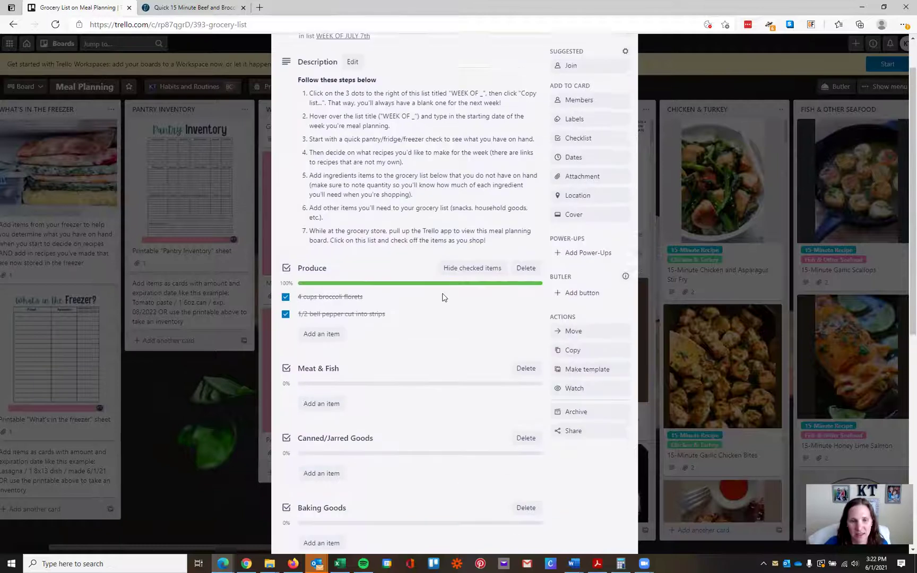
click(626, 69)
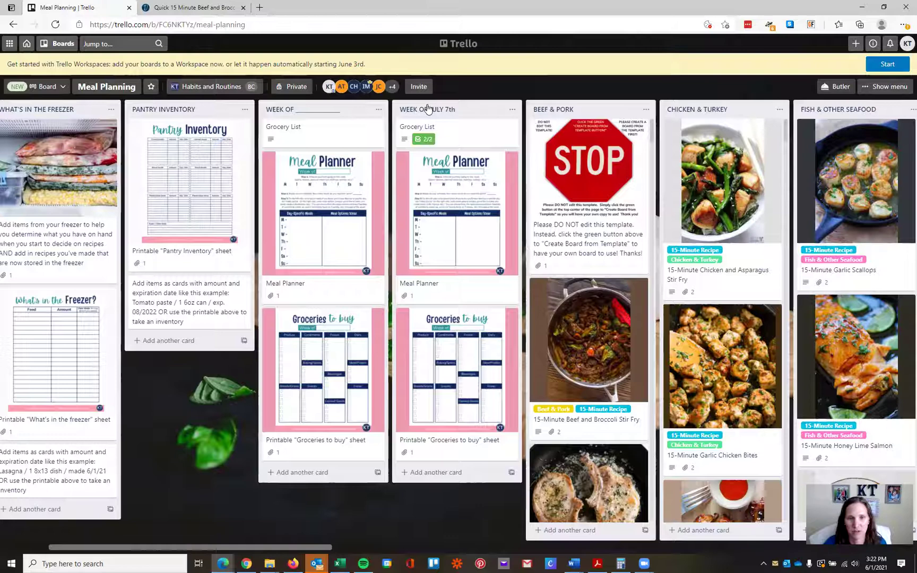
Step: Move the WEEK OF JULY 7th list to the end of the board, after HOLIDAY RECIPES
drag(428, 109, 684, 116)
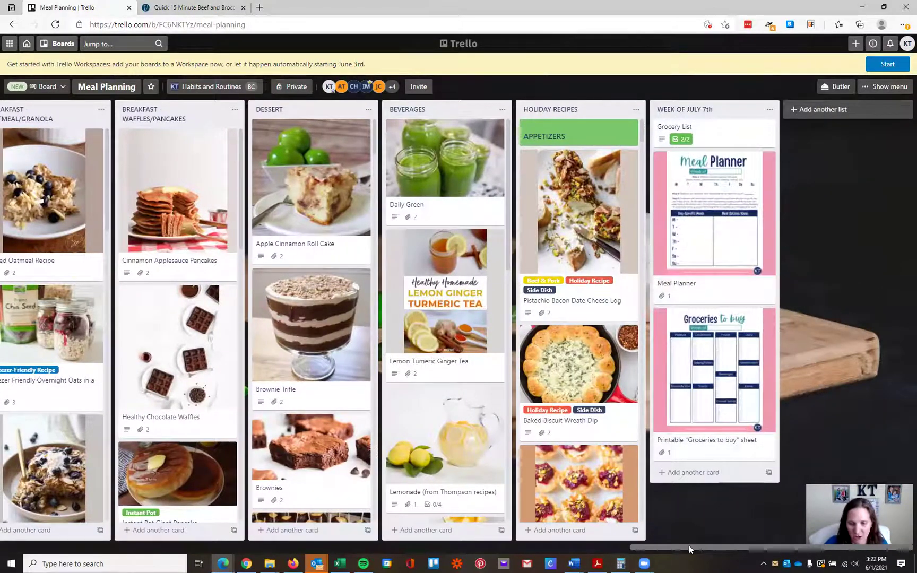
drag(676, 548, 112, 561)
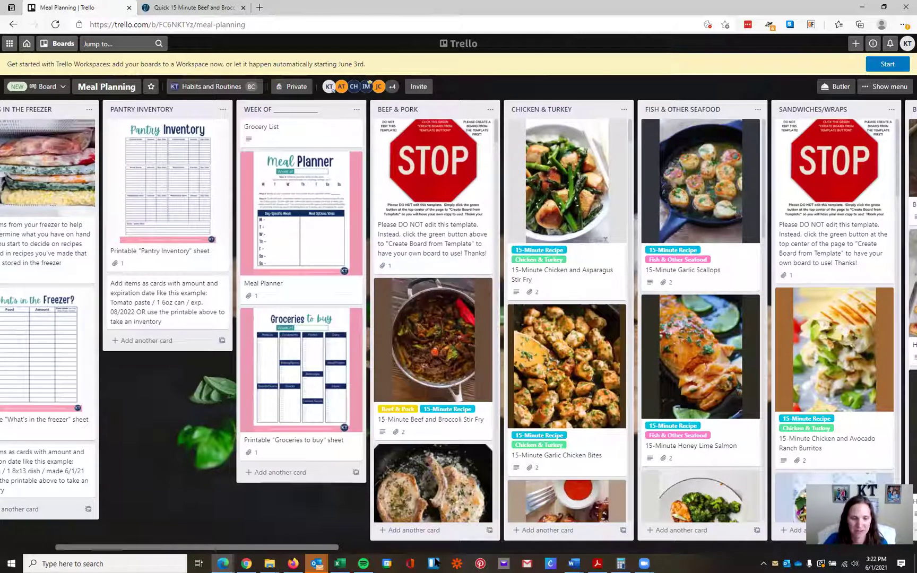
drag(268, 547, 800, 502)
scroll(727, 428, down, 5)
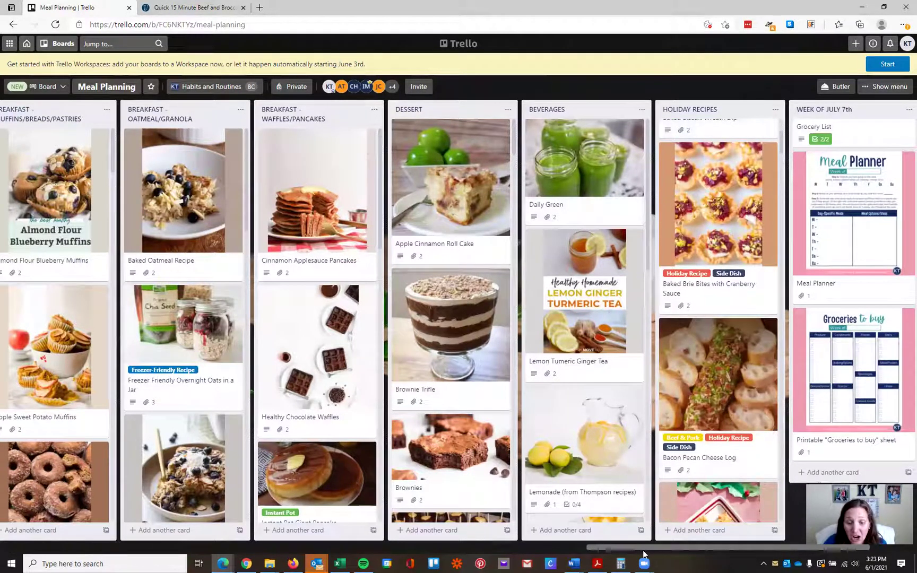
Step: Add a card titled "Mushroom and cheese quiche" at the end of the BREAKFAST - EGGS/MEAT list
drag(628, 550, 456, 555)
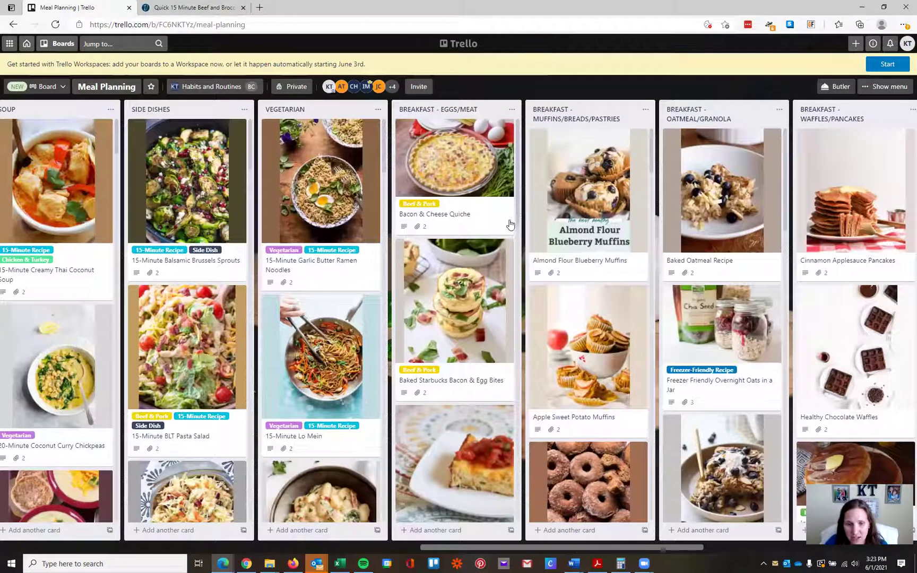
scroll(515, 212, down, 10)
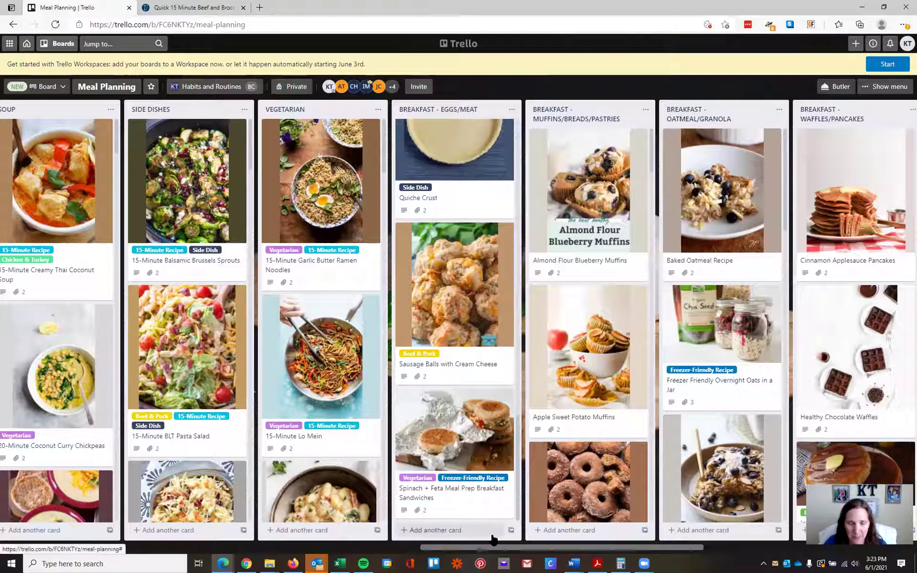
click(464, 530)
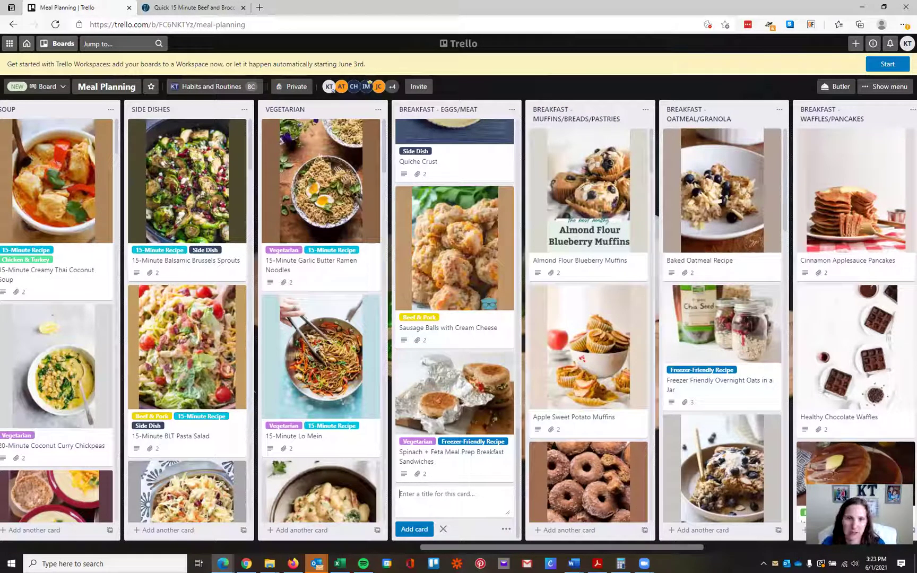
text(Mu)
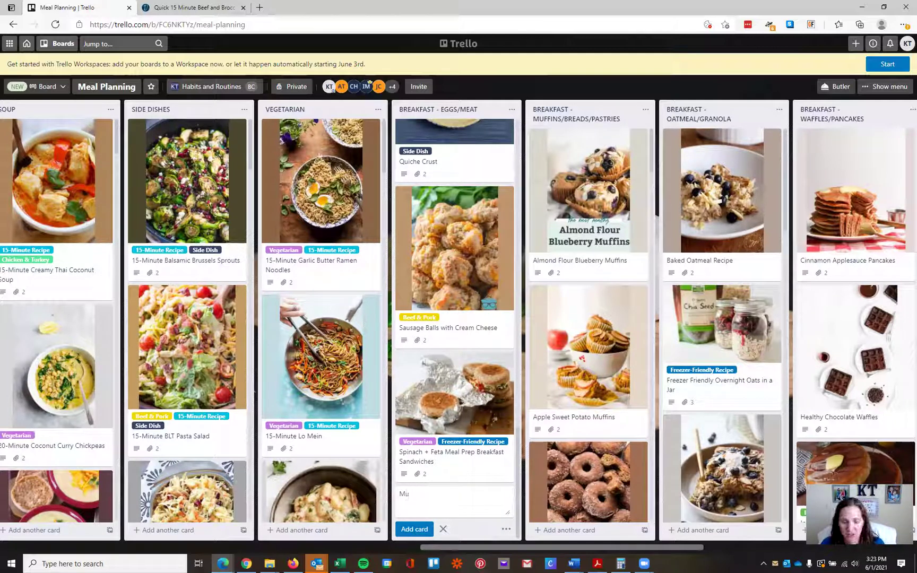
text(shroo)
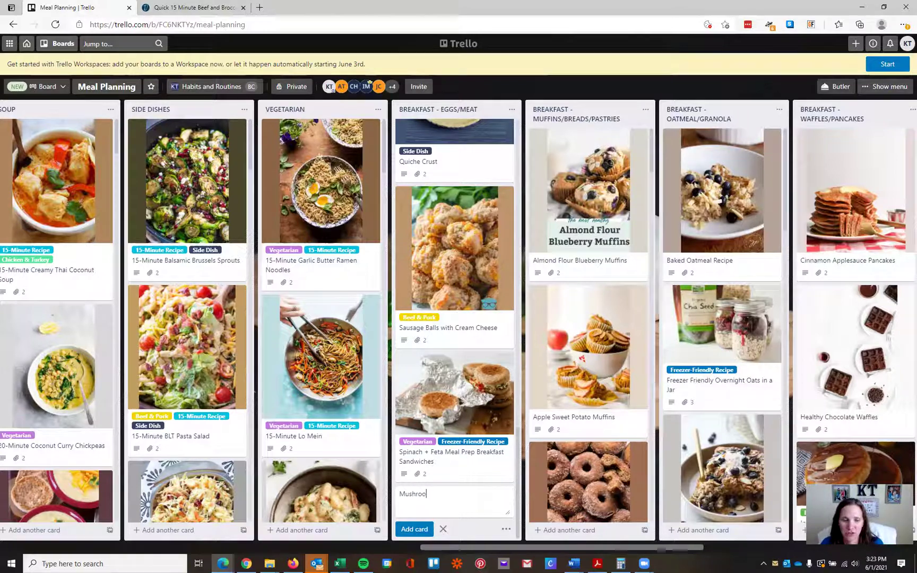
text(m and cheese qui)
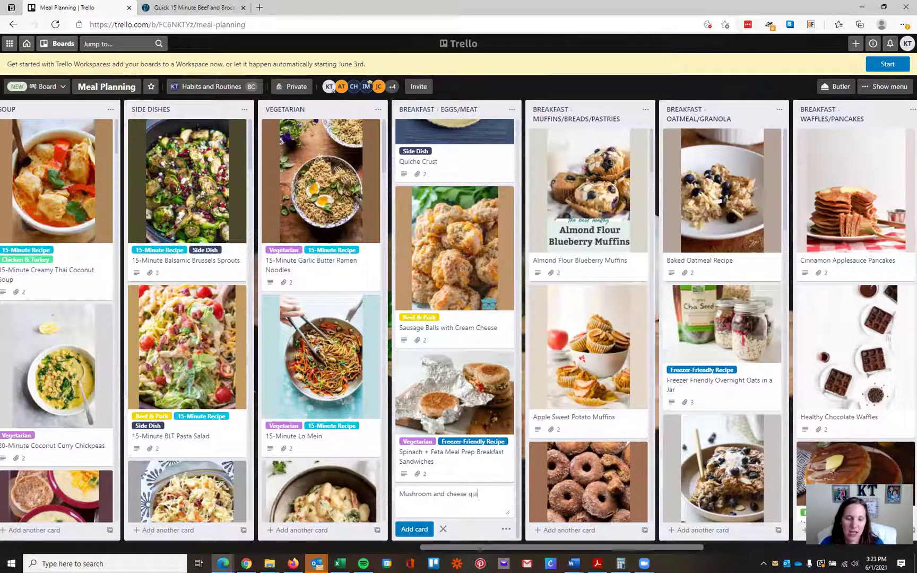
text(che)
click(417, 531)
Step: Give the quiche card a description with the heading "#Instructions" and the numbered line "1. Cut the mushroom in quarters.", and save it
click(449, 478)
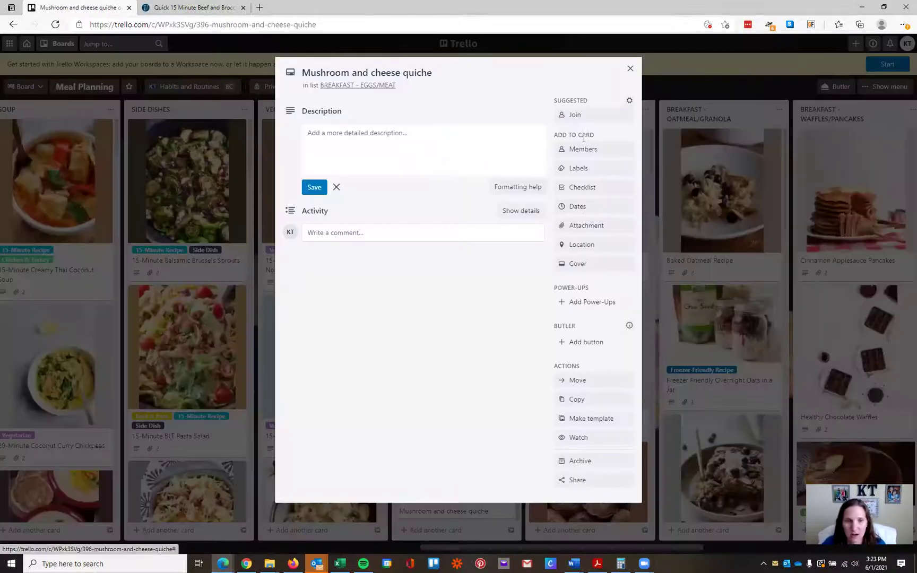
click(344, 133)
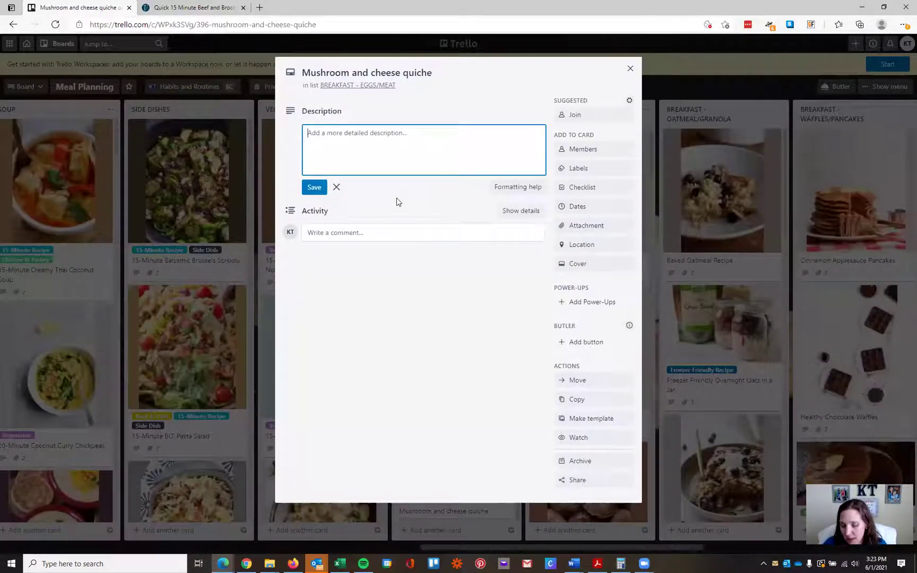
text(1.)
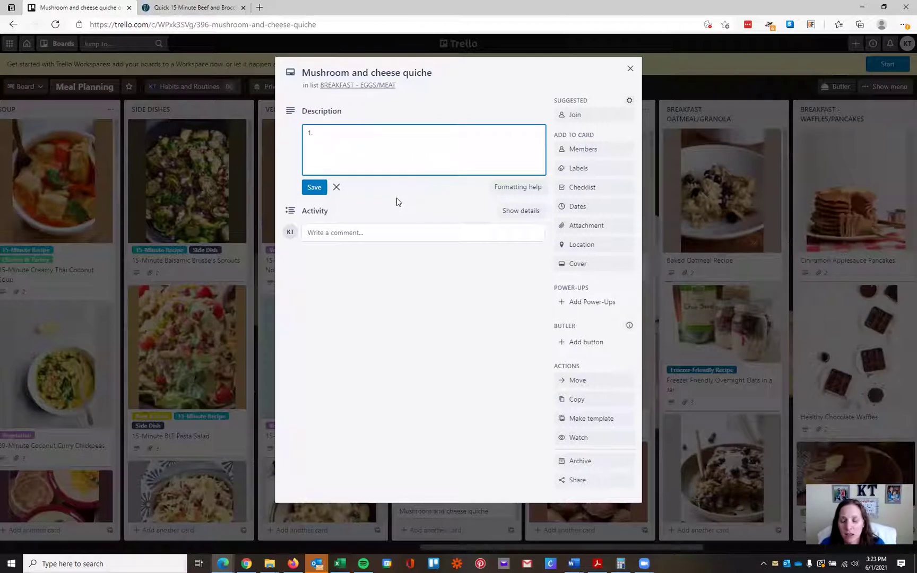
key(BackSpace)
key(BackSpace)
text(#Instructions)
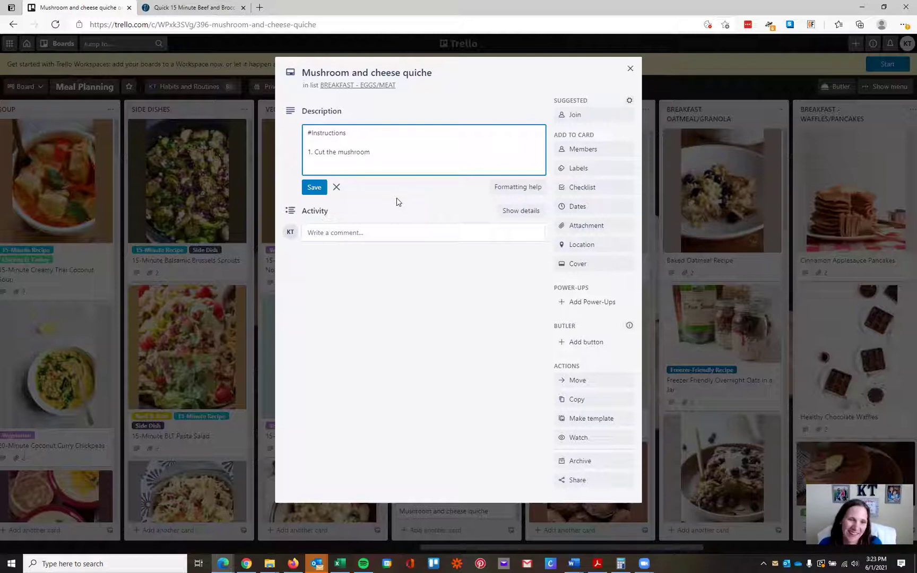
text(art)
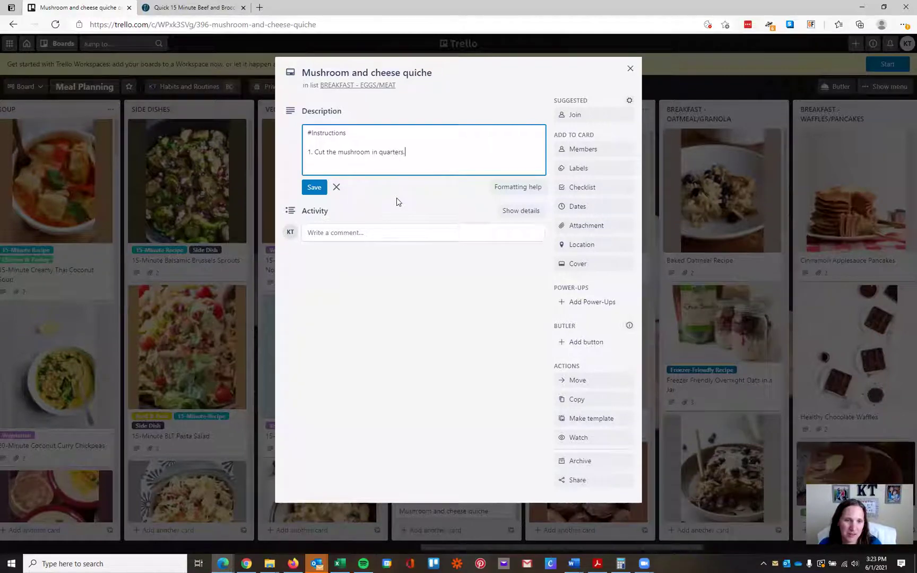
text(ers.)
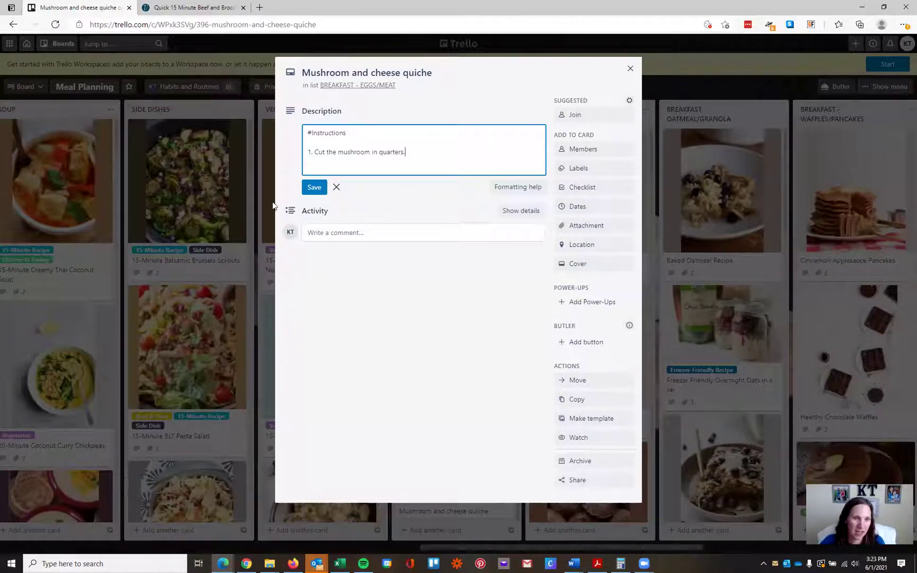
click(313, 188)
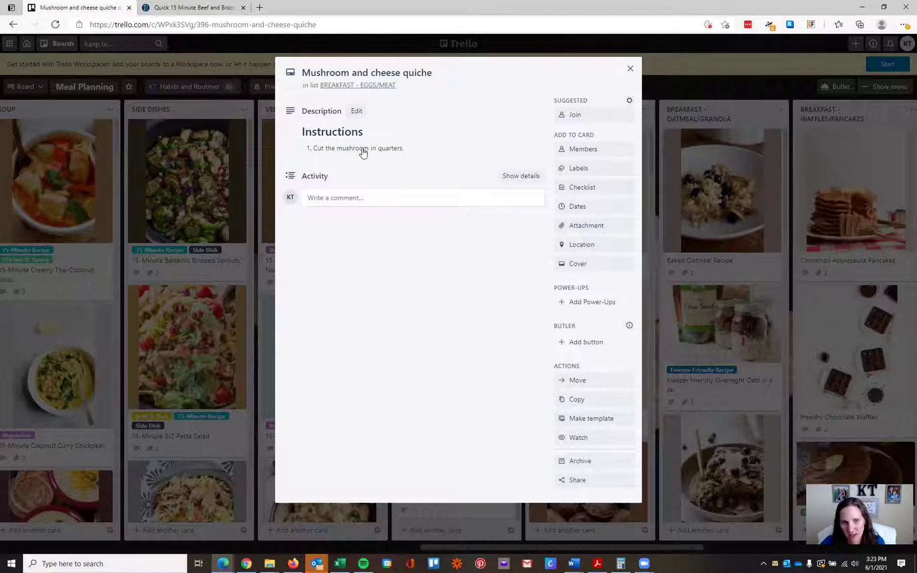
Step: Change the description's heading to the smaller level "##Instructions" and save it
click(321, 130)
key(ctrl+a)
click(309, 132)
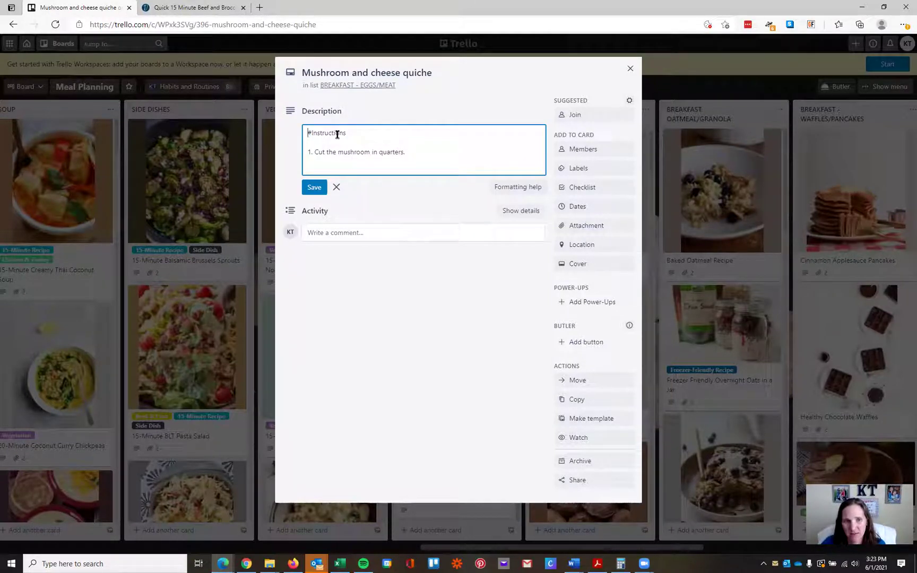
click(313, 187)
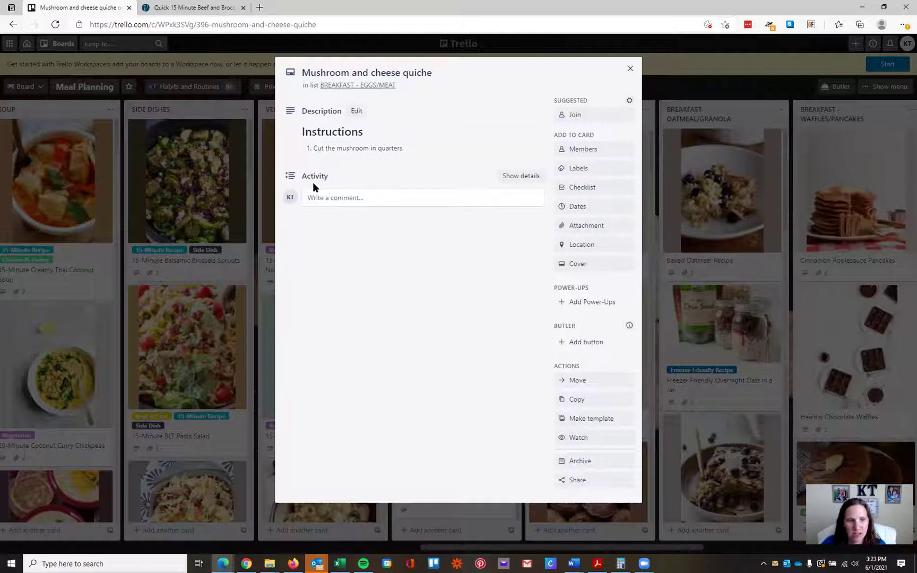
click(326, 132)
click(308, 131)
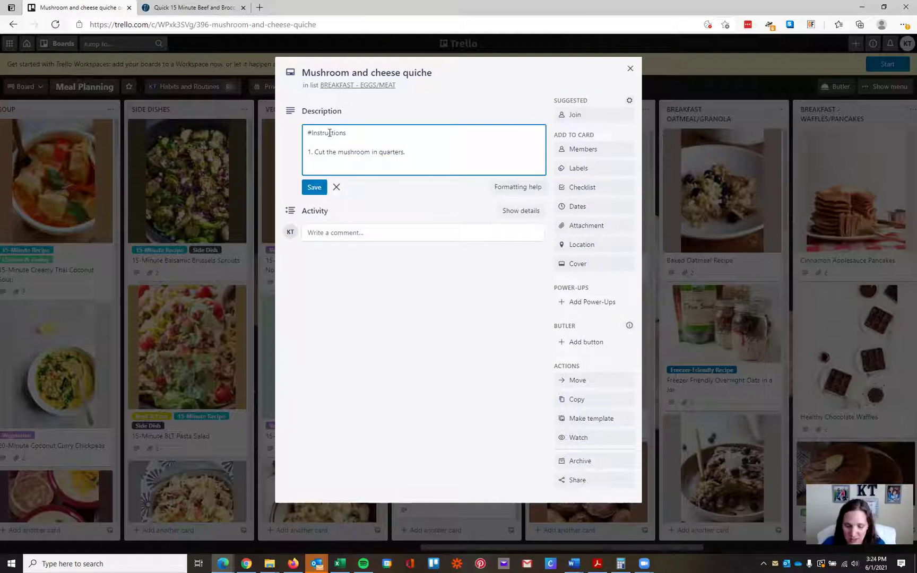
text(#)
click(314, 188)
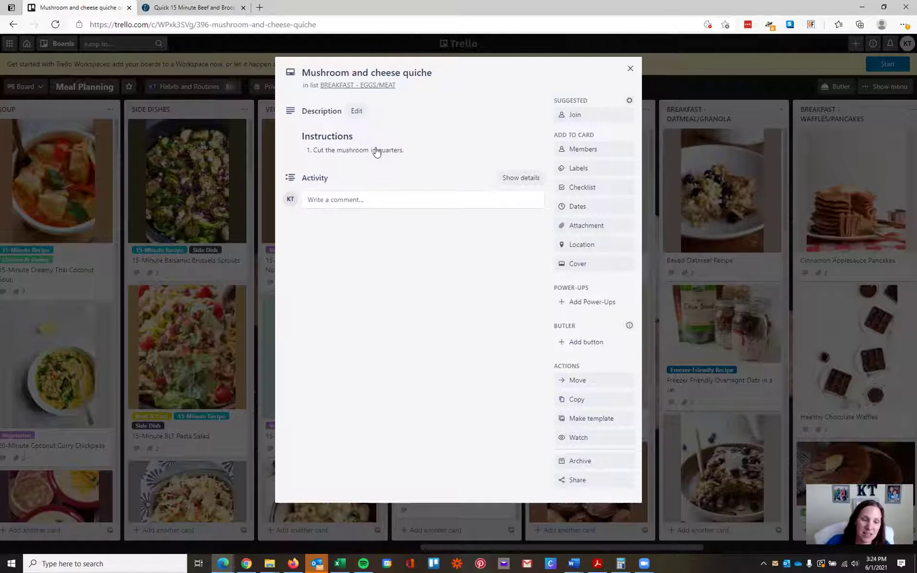
Step: Replace the description heading's "##" with italic markup so it reads "*Instructions*", and save the description
click(348, 151)
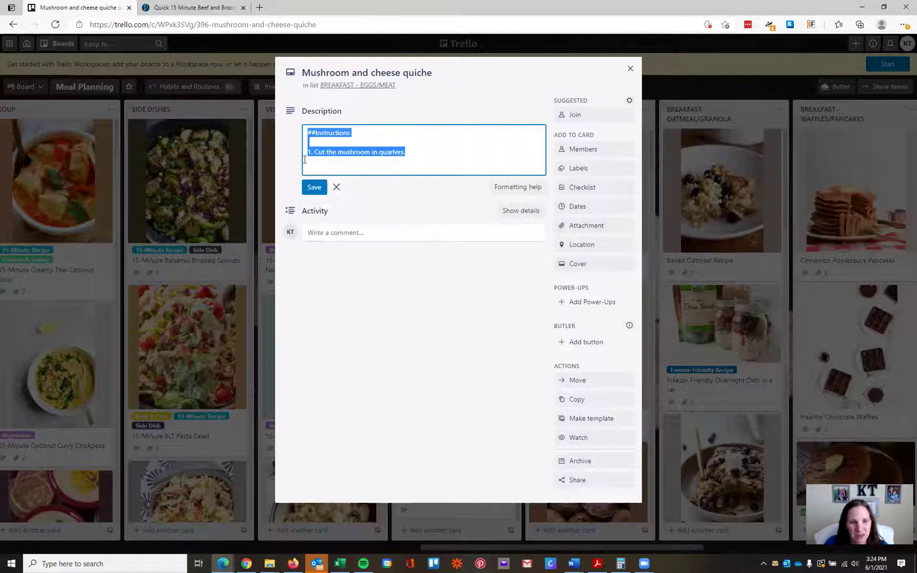
click(315, 132)
key(BackSpace)
key(BackSpace)
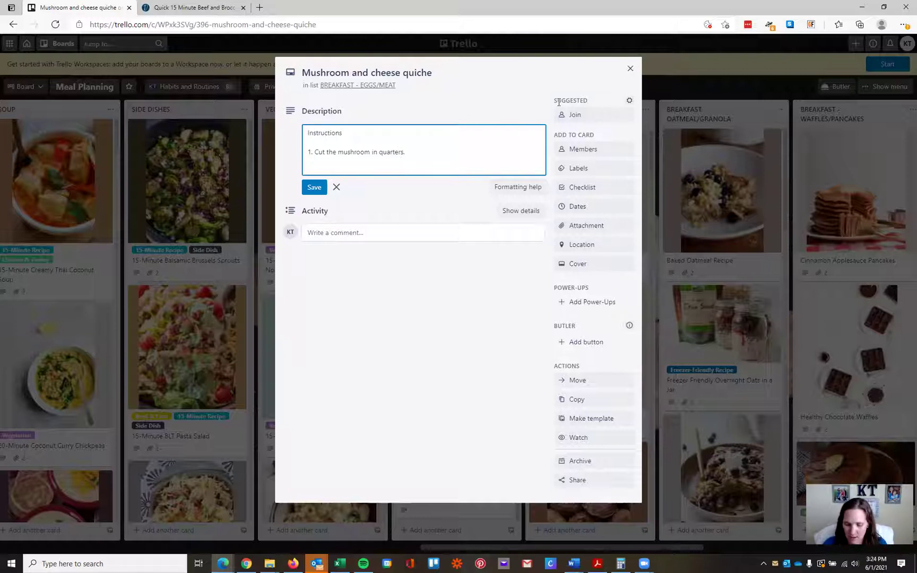
text(#)
key(BackSpace)
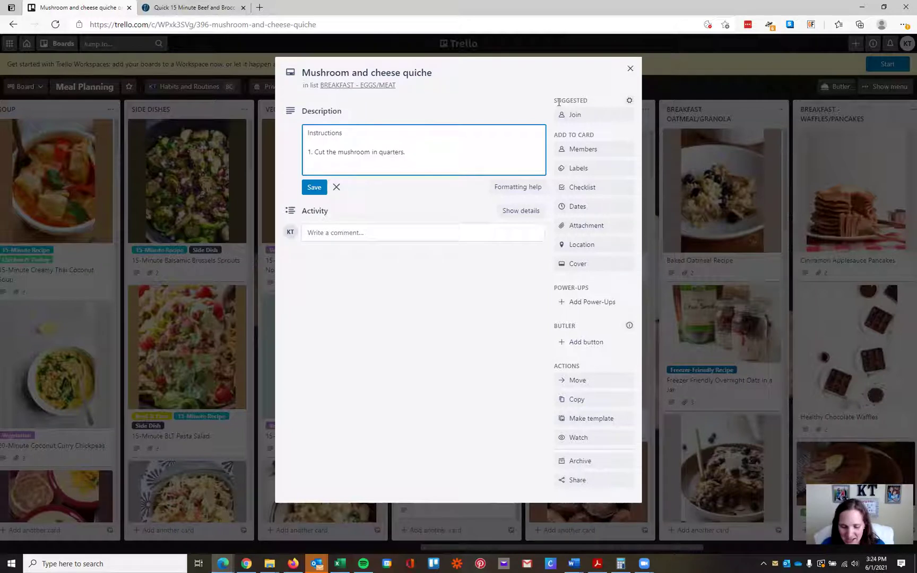
text(*)
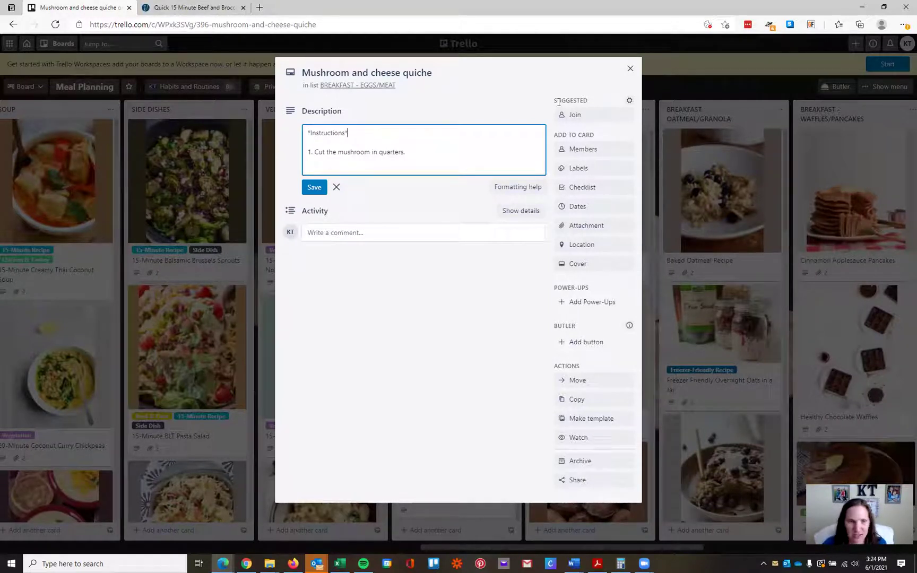
click(313, 188)
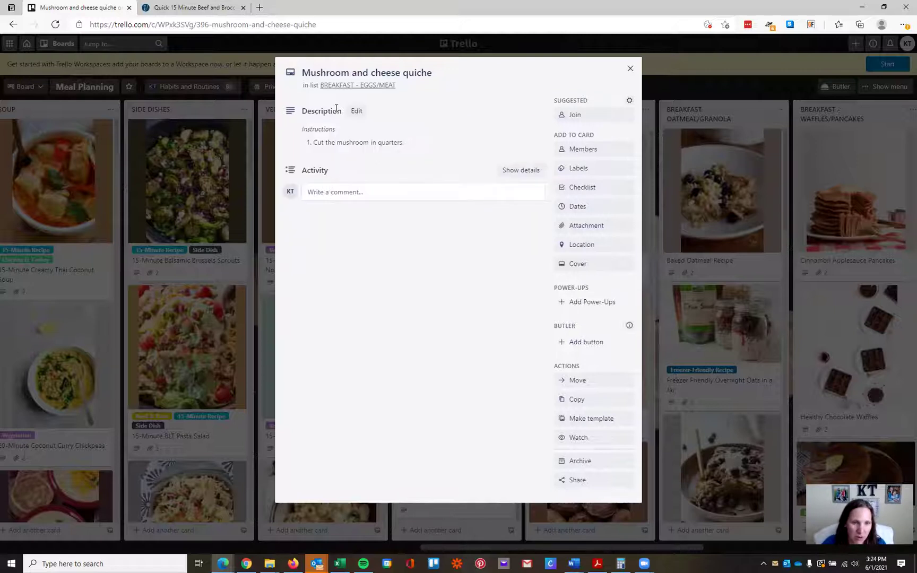
Step: Make the description heading bold by changing it to "**Instructions**", and save the description
click(315, 131)
key(ctrl+a)
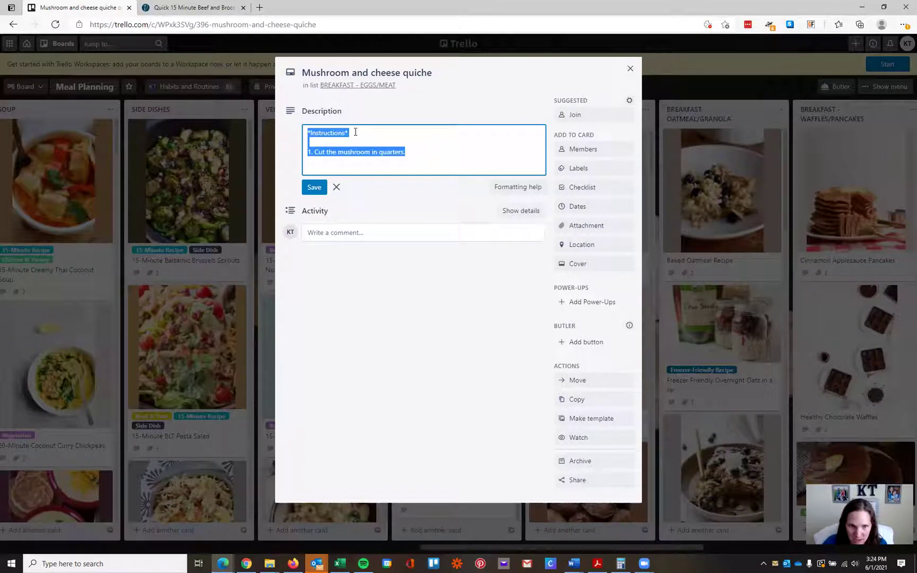
click(353, 133)
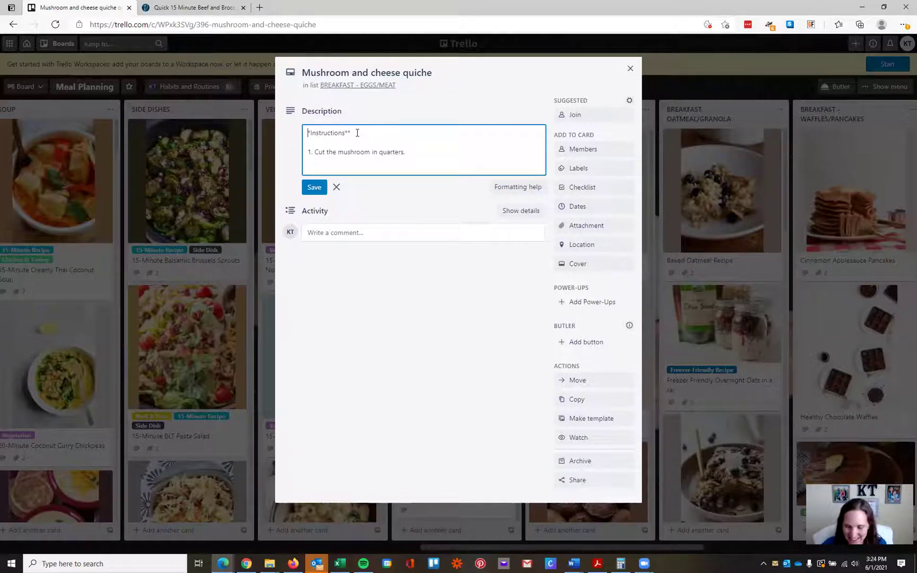
text(*)
click(313, 187)
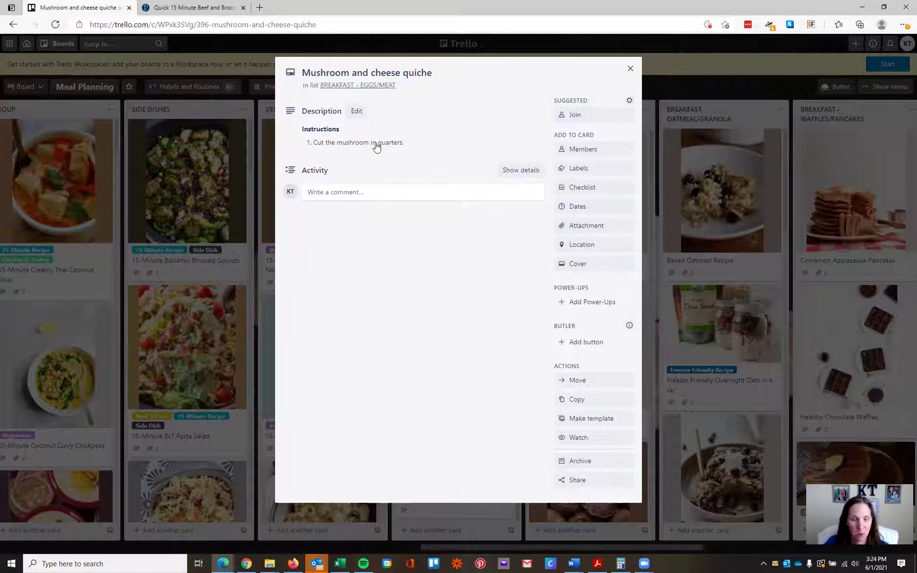
click(379, 144)
click(429, 151)
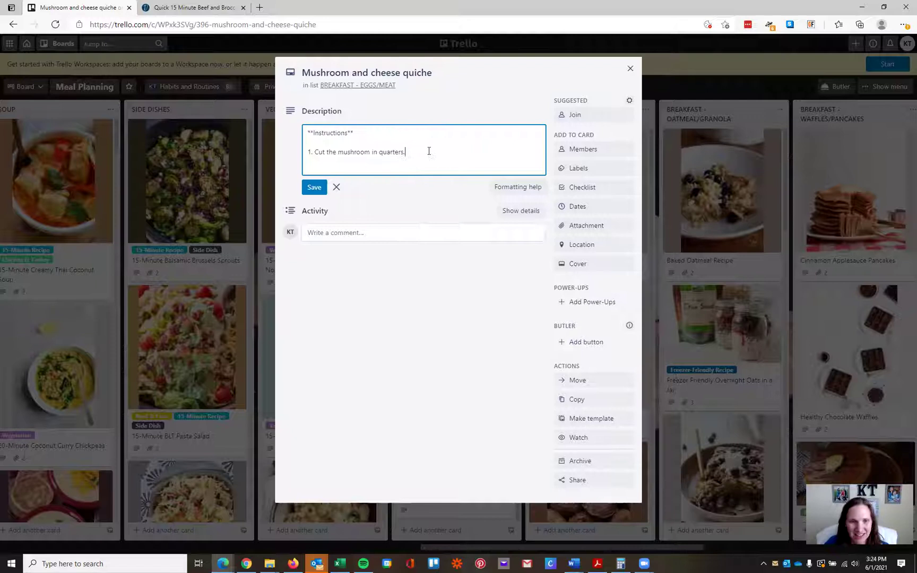
click(313, 191)
Step: Add a checklist titled "Ingredients" to the quiche card with the item "1 package of mushrooms"
click(581, 187)
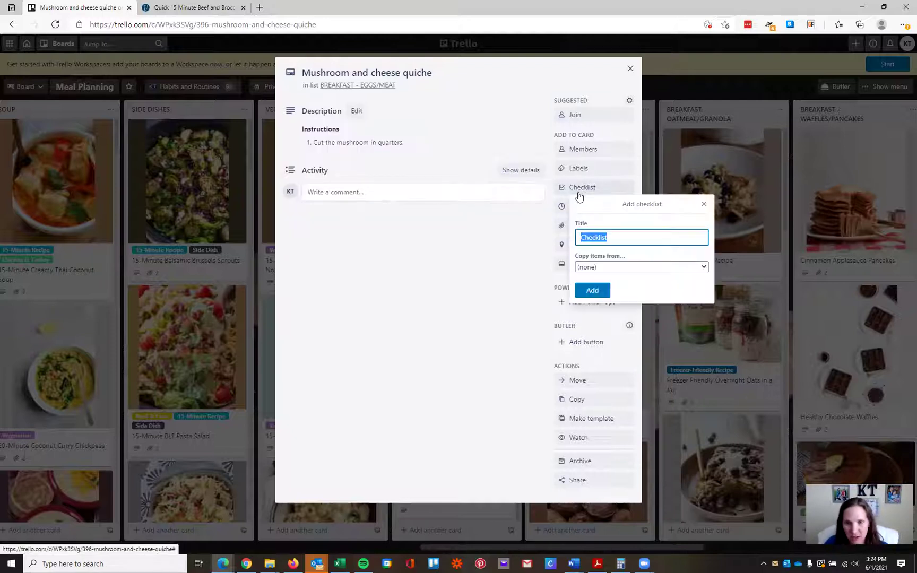
key(BackSpace)
text(Ingredients)
key(Return)
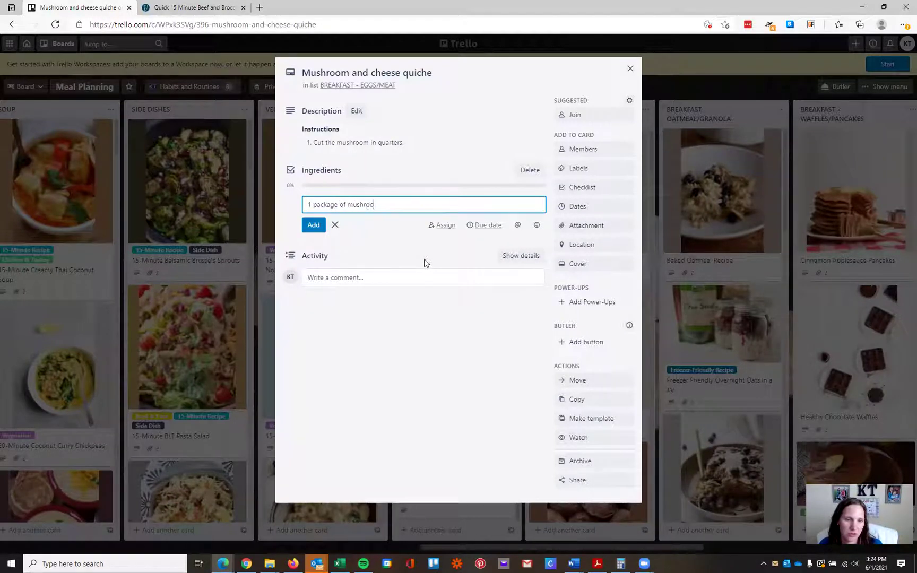
click(313, 225)
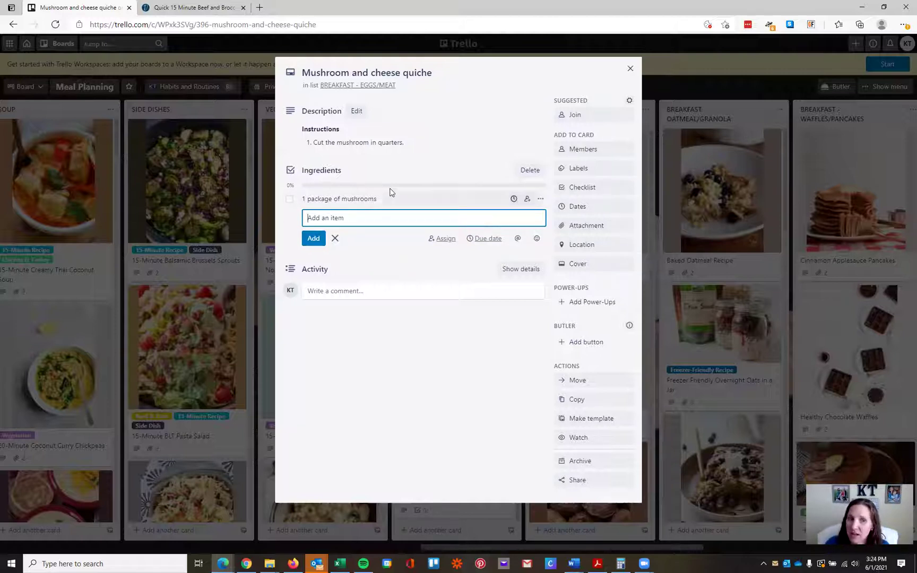
click(540, 199)
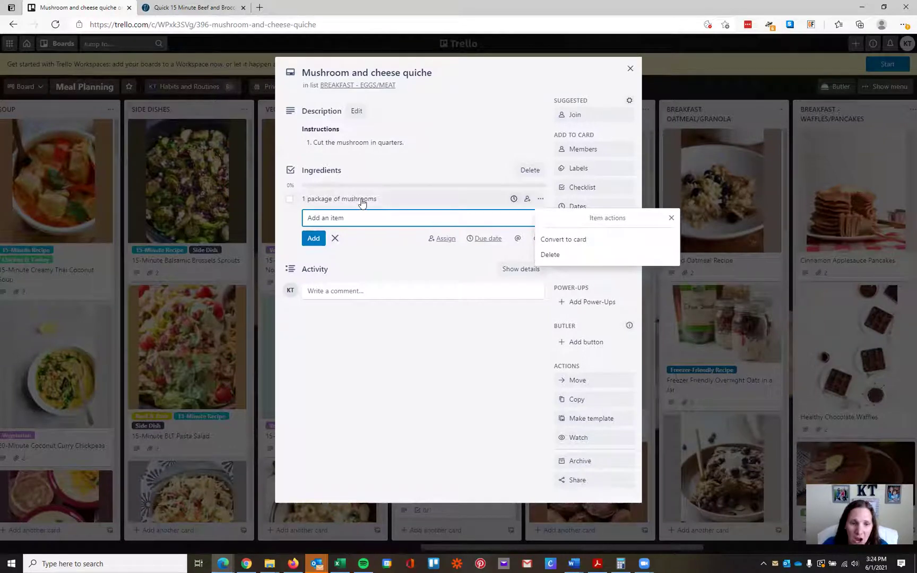
click(405, 193)
click(388, 173)
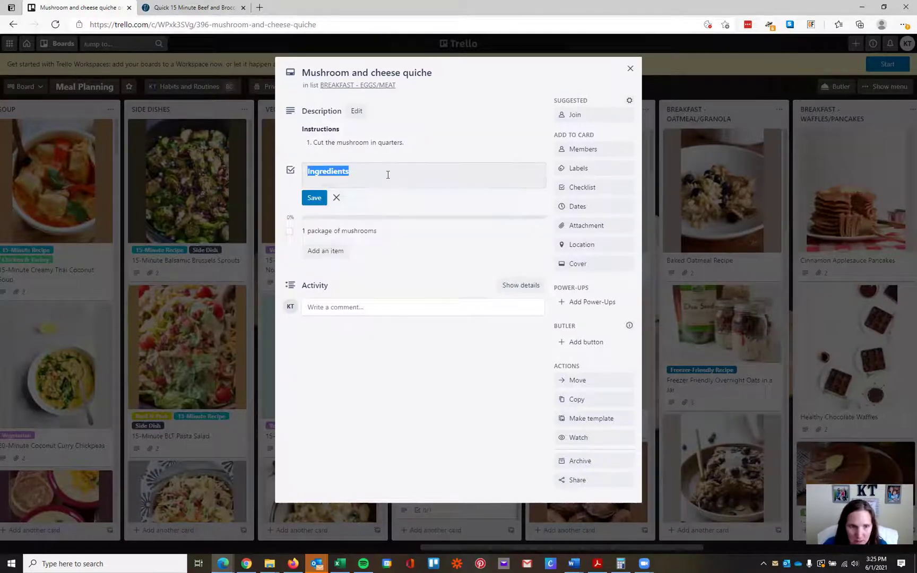
Step: Add the items "1 pack of cheese" and "1 prepared pie crust" to the Ingredients checklist
click(323, 250)
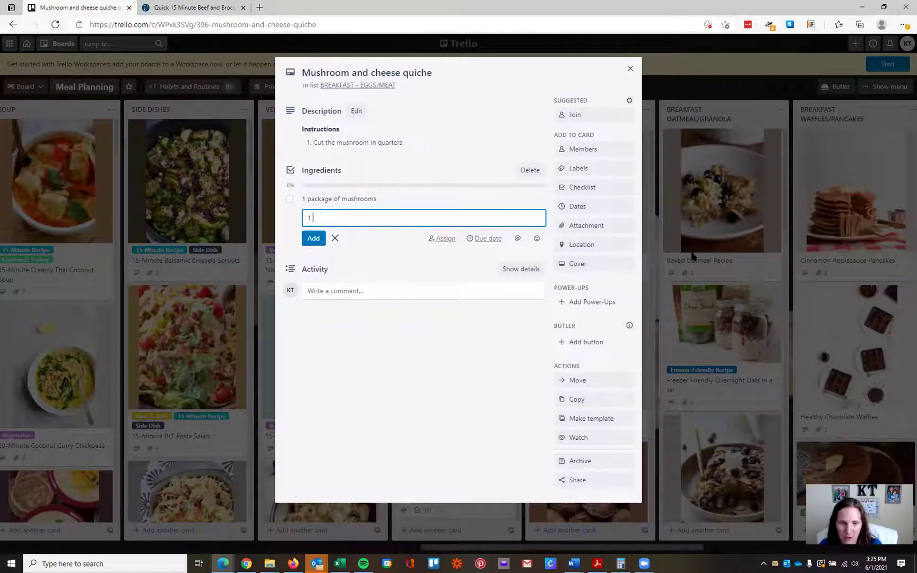
text(1 pack of cheese)
key(Return)
text(1 prepared pie crust)
key(Return)
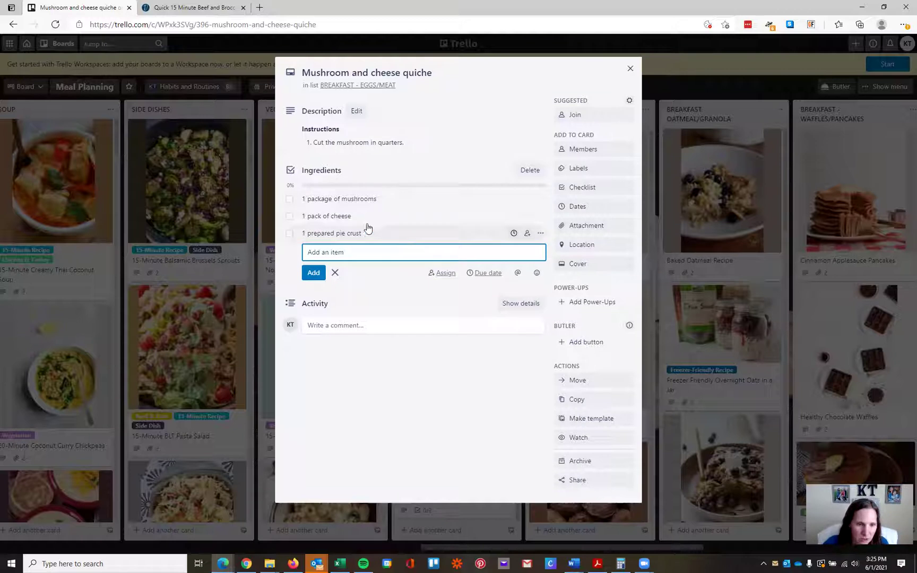
Step: Copy the three items of the Ingredients checklist and close the quiche card
drag(297, 191, 377, 233)
key(ctrl+c)
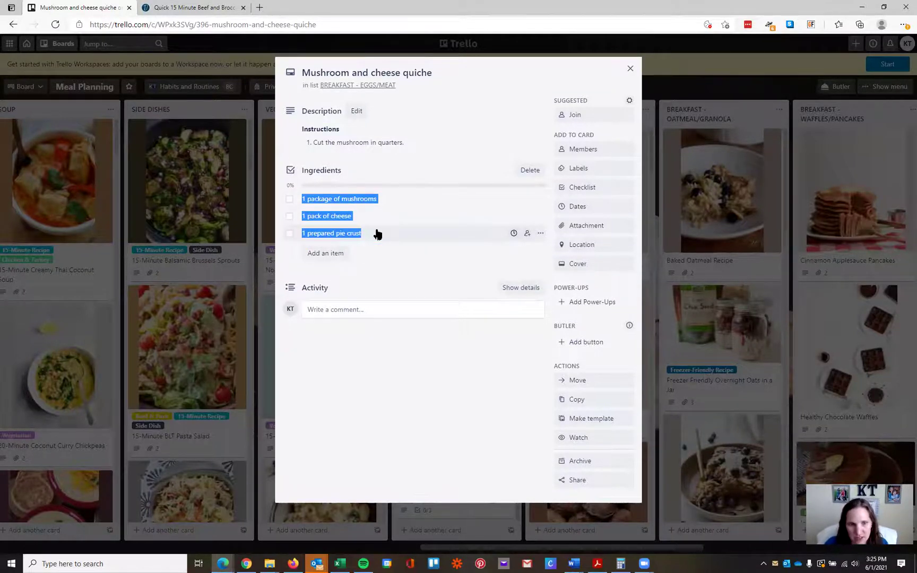
click(631, 68)
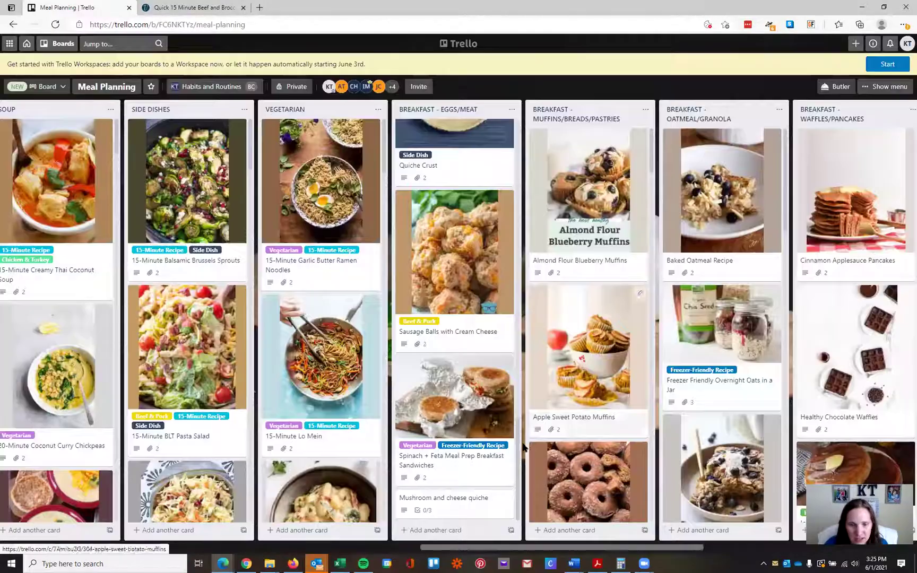
Step: Paste the copied ingredients as separate items into the Meat & Fish checklist of the Grocery List card in WEEK OF JULY 7th
scroll(205, 547, left, 8)
scroll(205, 559, left, 10)
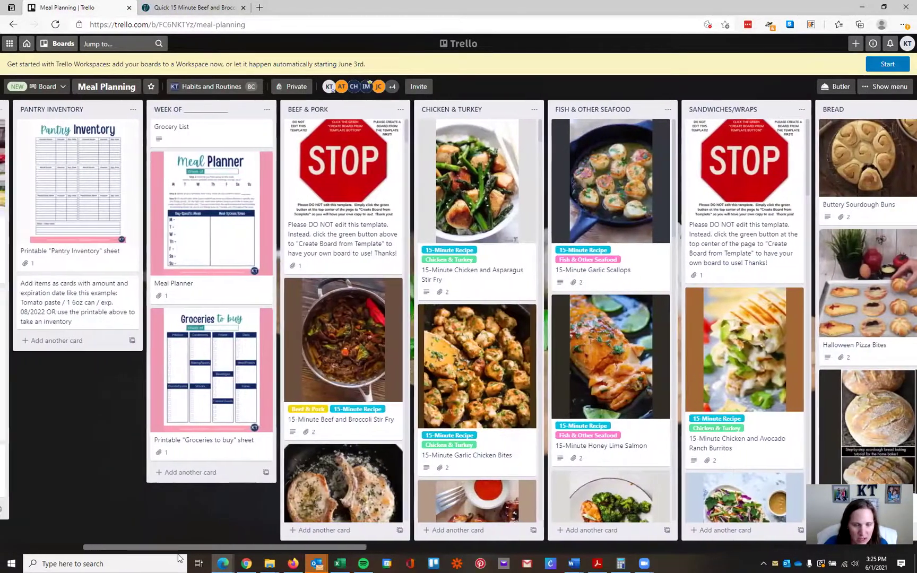
drag(178, 555, 851, 551)
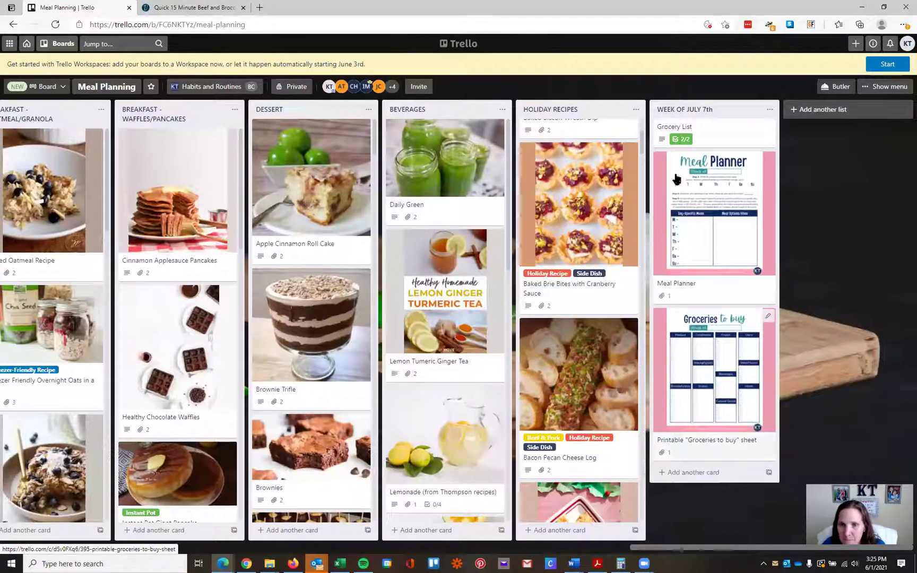
click(698, 139)
scroll(326, 303, down, 3)
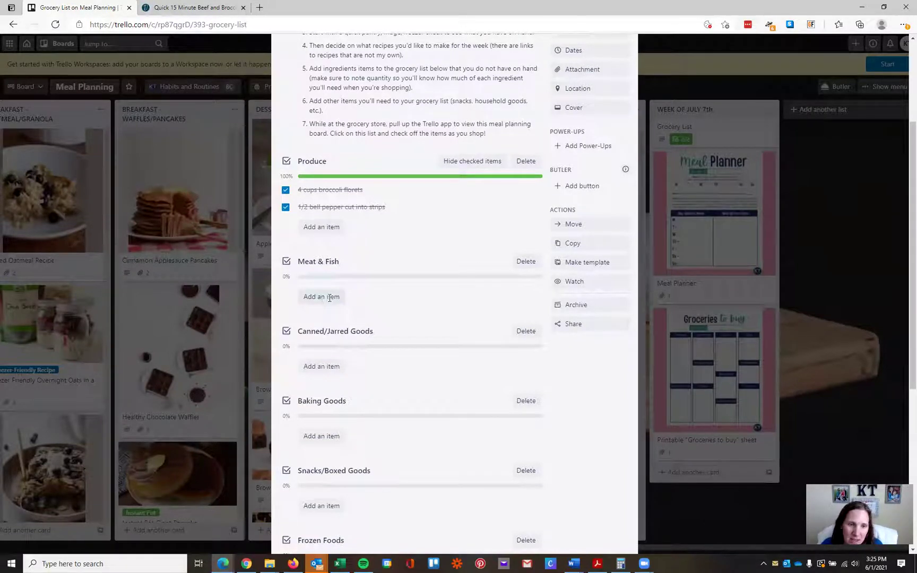
click(330, 297)
key(ctrl+v)
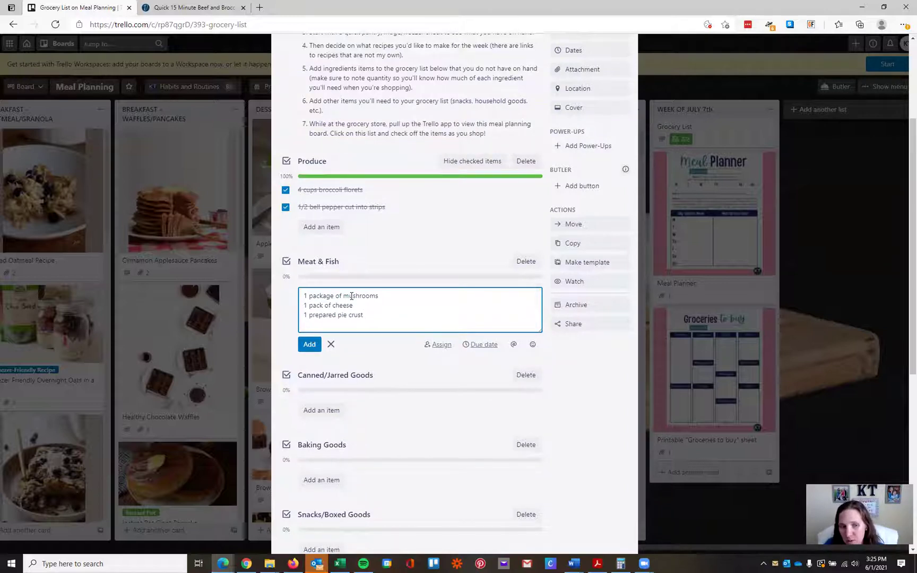
key(Return)
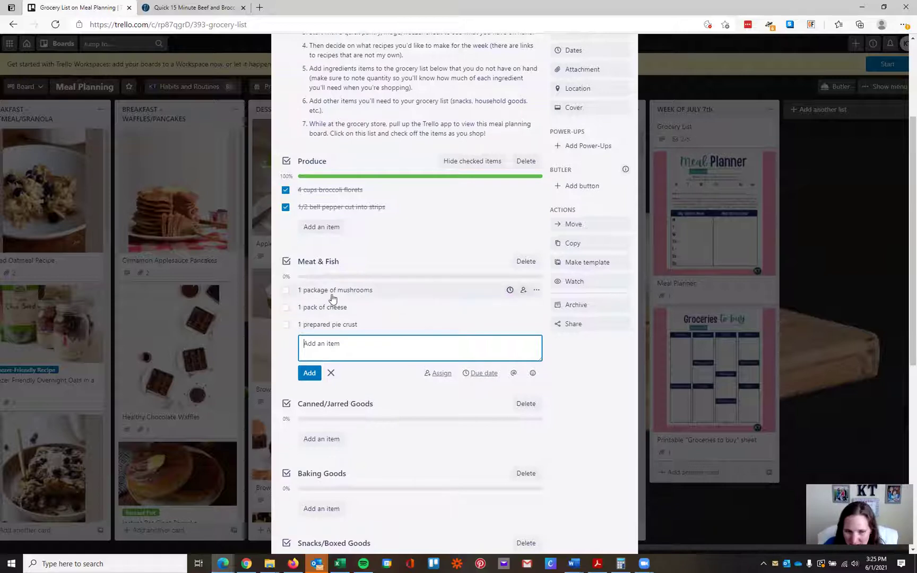
Step: Move "1 prepared pie crust" to Canned/Jarred Goods and "1 pack of cheese" to Dairy, and close the Grocery List card
drag(337, 324, 394, 352)
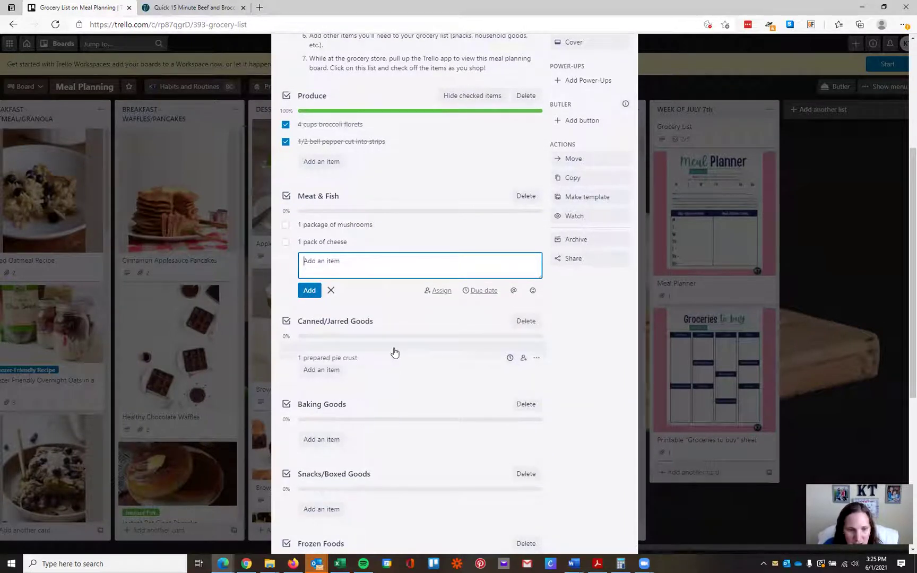
drag(339, 245, 355, 432)
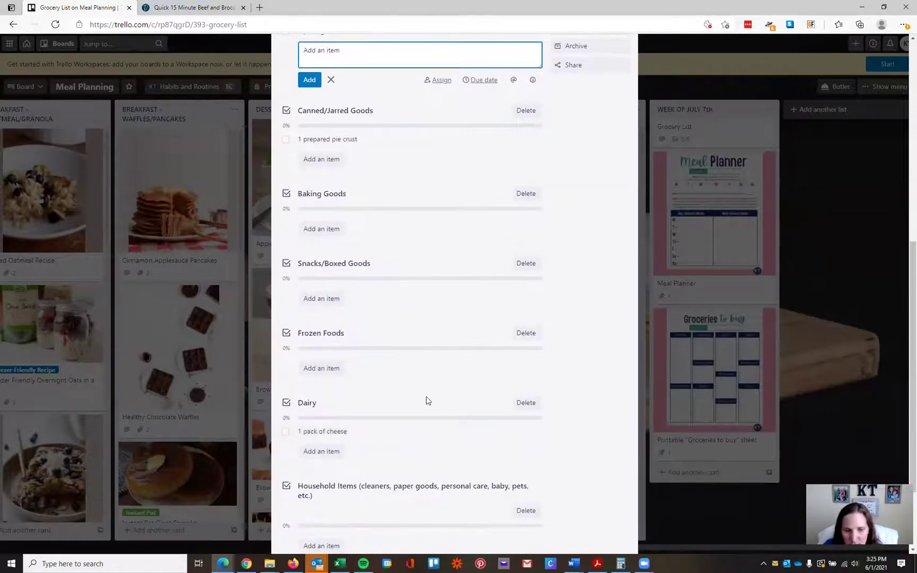
scroll(489, 270, up, 8)
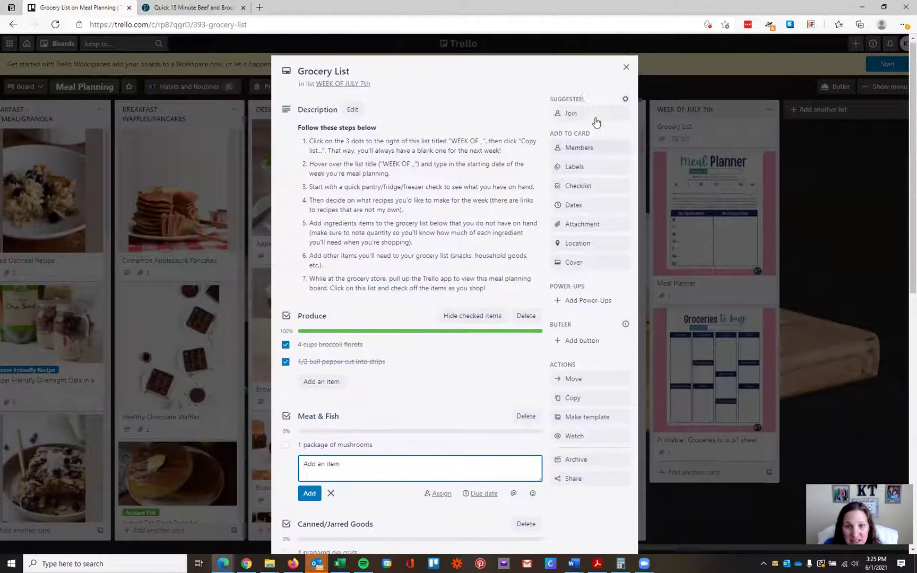
click(625, 71)
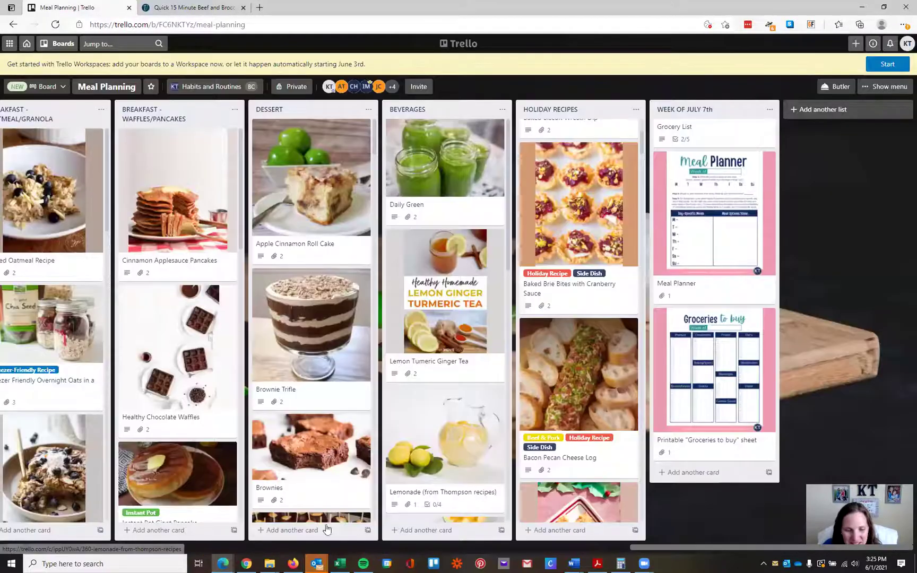
drag(666, 549, 583, 558)
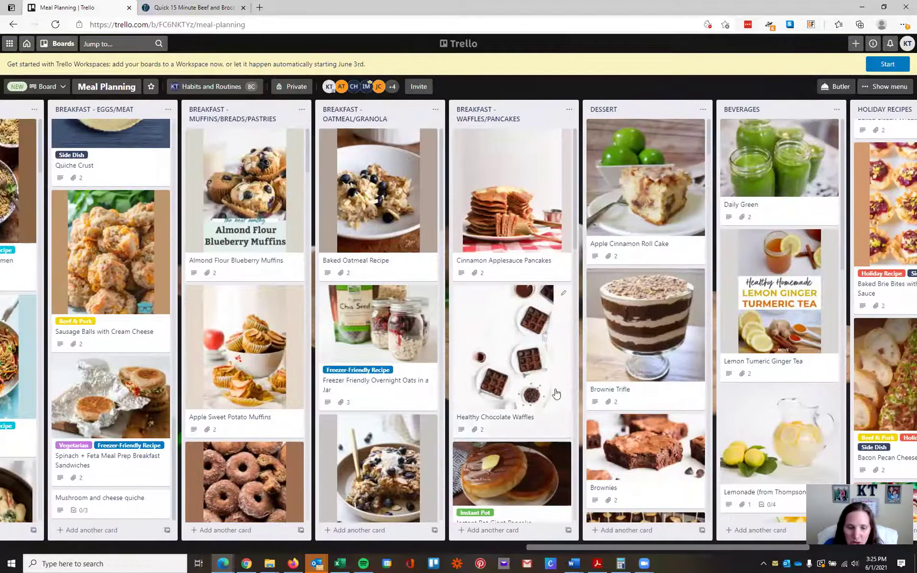
scroll(470, 391, down, 1)
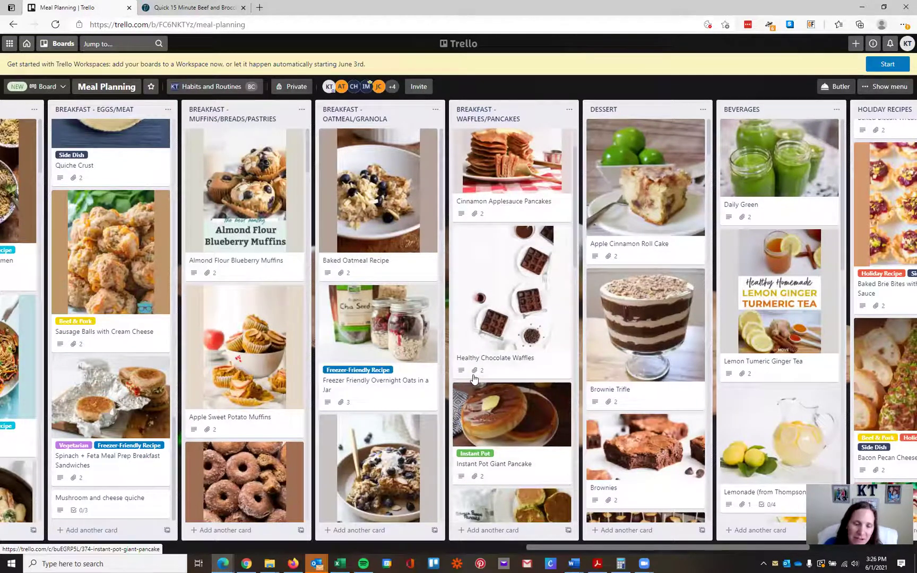
scroll(471, 387, down, 3)
scroll(474, 379, down, 8)
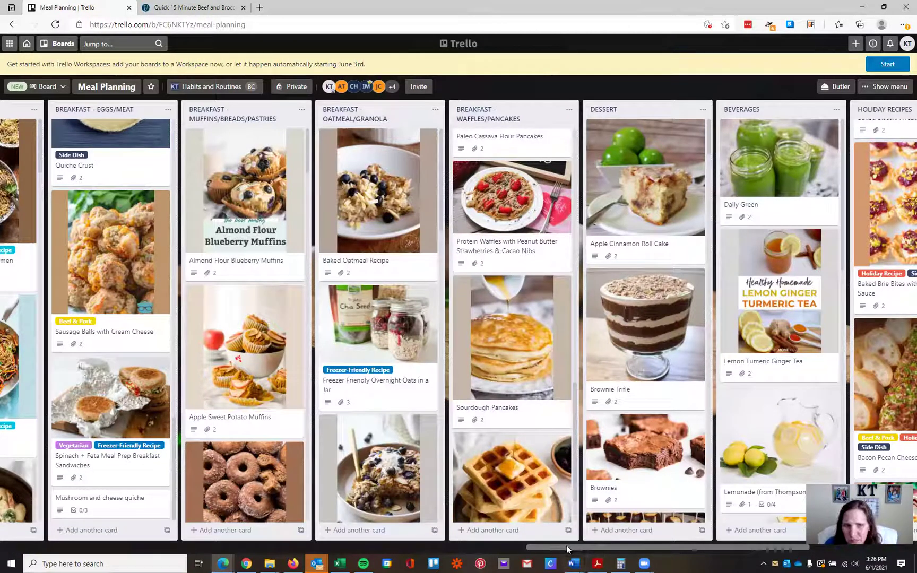
Step: Switch to the beef and broccoli recipe page and copy the four ingredients from "4 cups broccoli florets" through "1/2 cup mushrooms sliced"
click(198, 8)
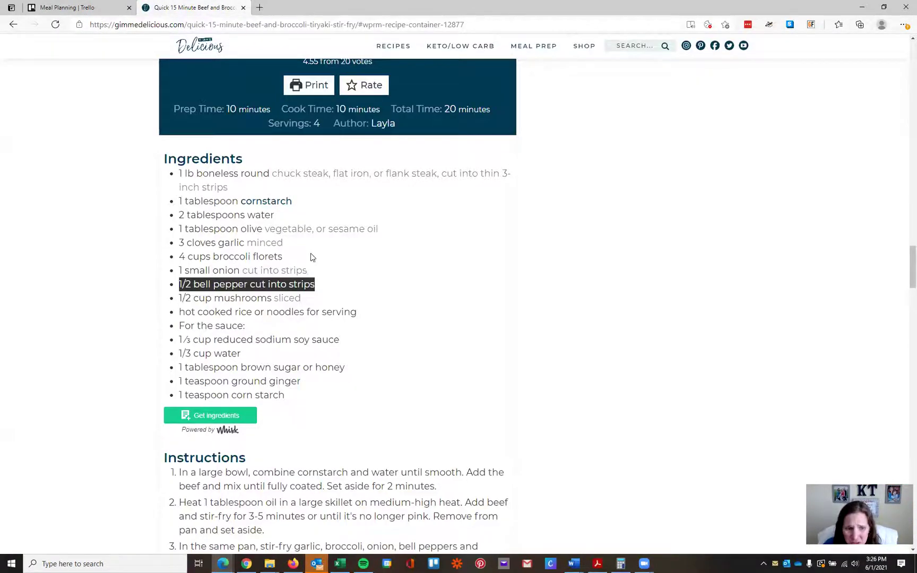
click(316, 299)
drag(325, 304, 172, 260)
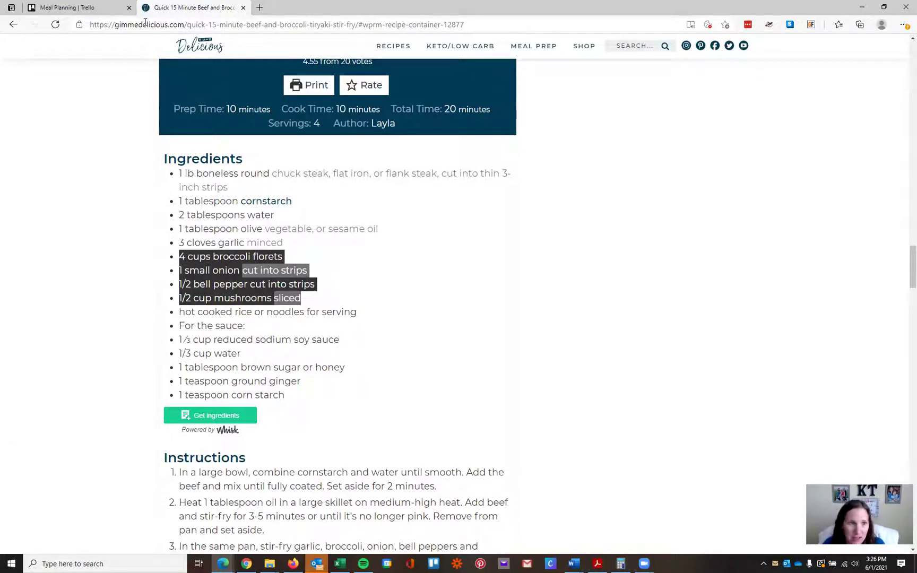
Step: Back in Trello, paste the four copied ingredients as Produce items in the WEEK OF JULY 7th Grocery List card, and close the card
click(48, 8)
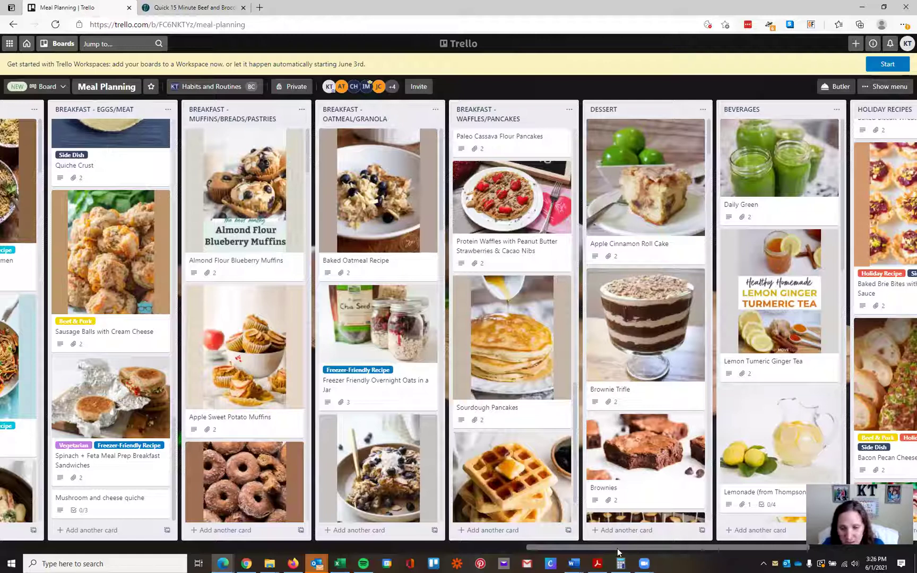
drag(673, 546, 764, 545)
click(769, 132)
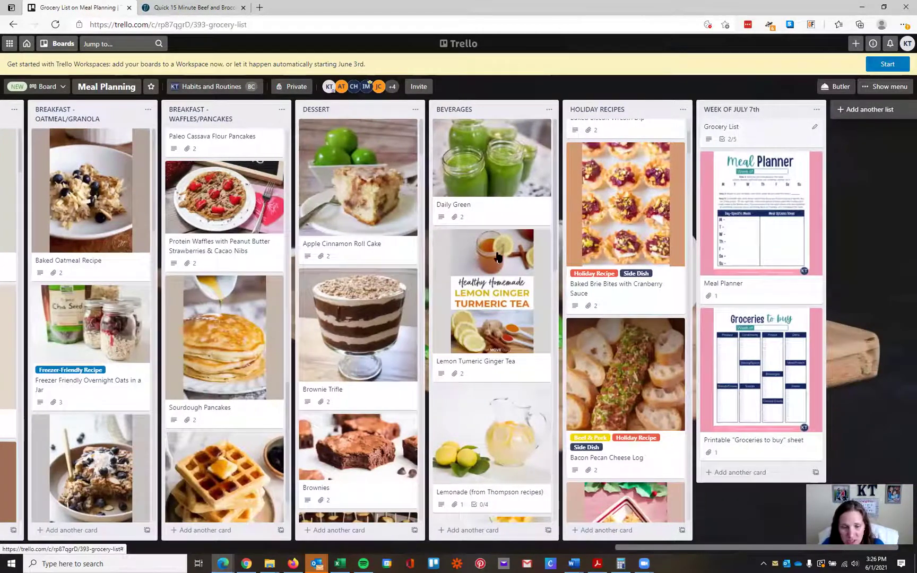
click(326, 384)
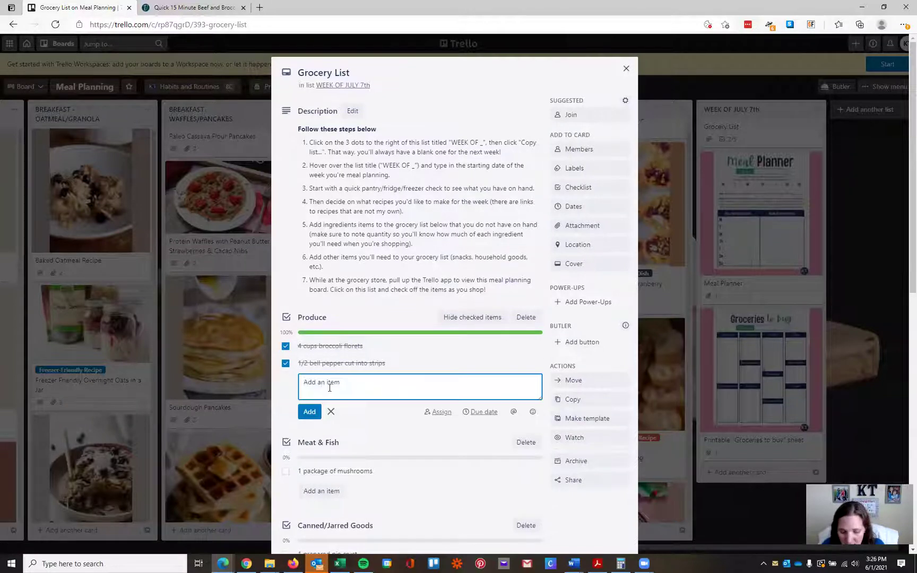
text(4 cups broccoli florets 1 small onion cut into strips 1/2 bell pepper cut into strips 1/2 cup mushrooms sliced)
key(Return)
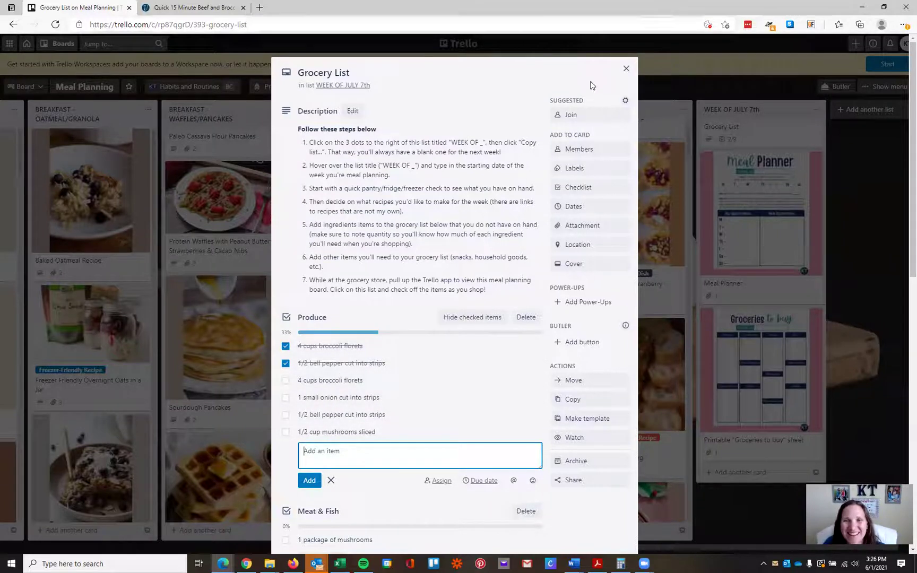
click(626, 68)
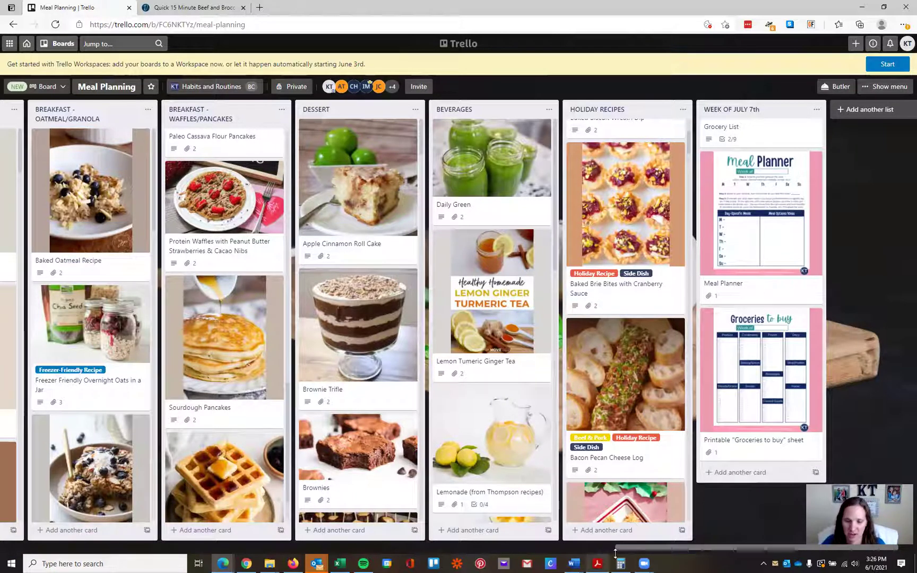
drag(637, 548, 15, 562)
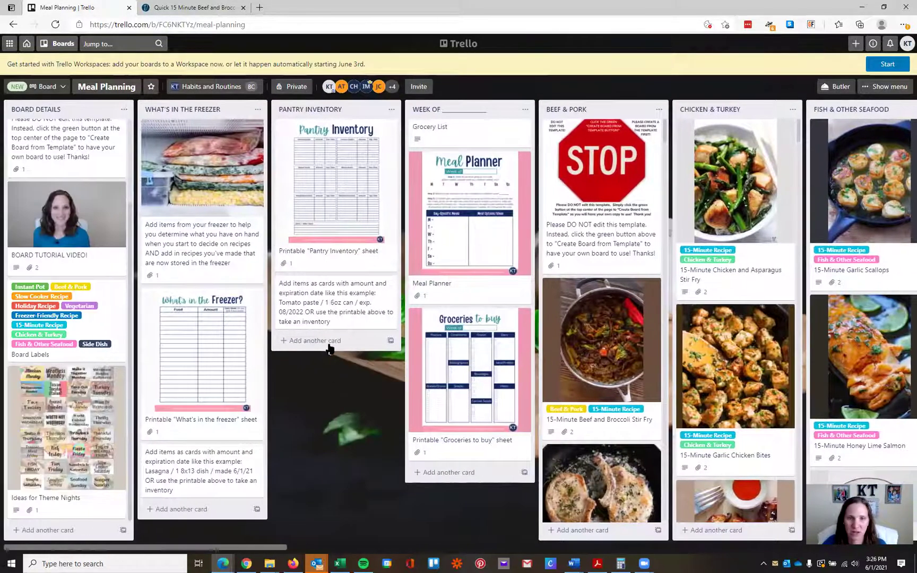